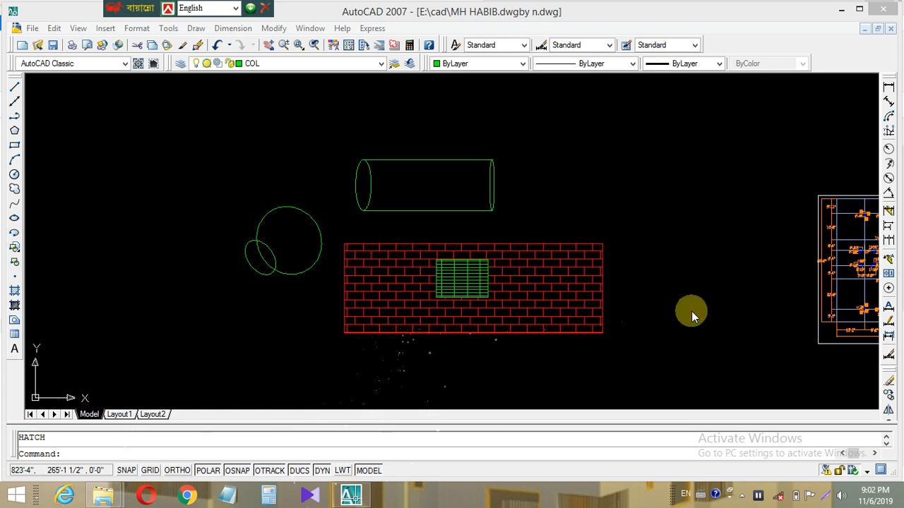
# Examine the dimensioned column layout plan and the brick-hatched rectangle with the green hatched opening
pyautogui.moveTo(620, 218); pyautogui.dragTo(490, 190, button='middle')
pyautogui.scroll(3, 746, 228)
pyautogui.scroll(3, 542, 249)
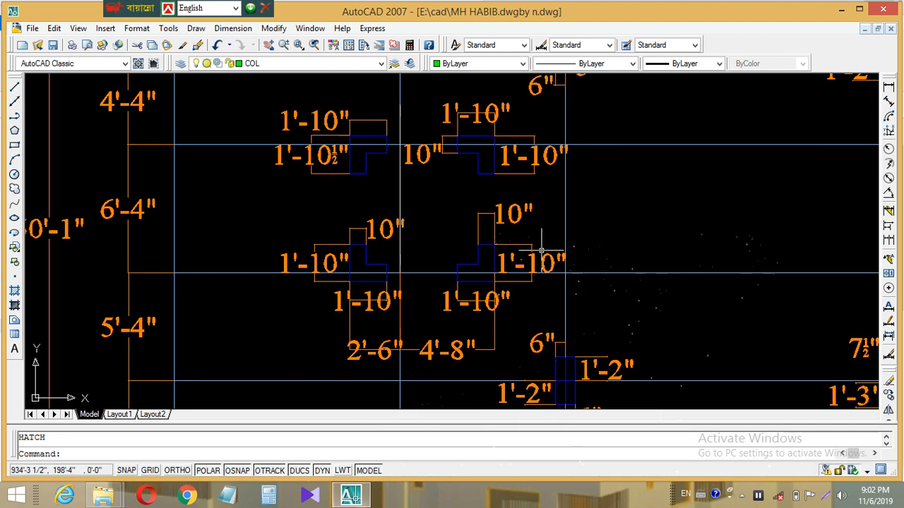
pyautogui.scroll(3, 542, 249)
pyautogui.moveTo(470, 238); pyautogui.dragTo(767, 235, button='middle')
pyautogui.scroll(-6, 766, 236)
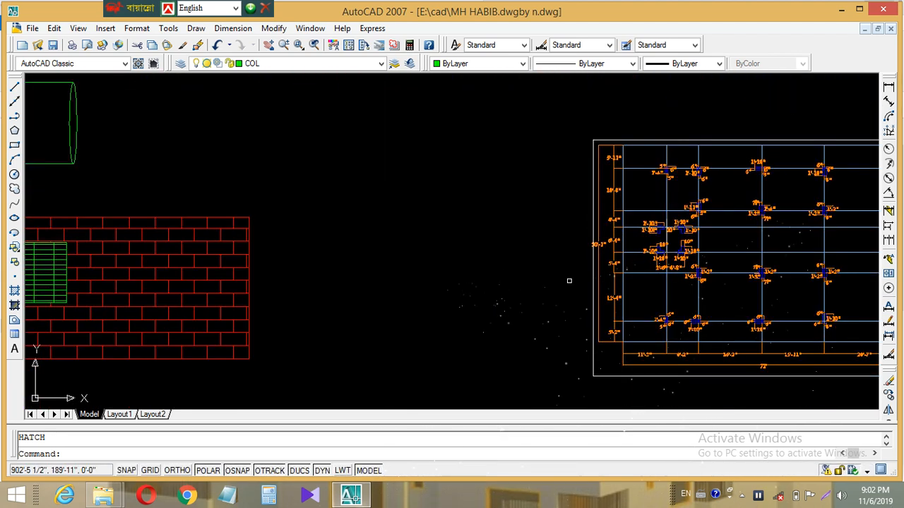
pyautogui.moveTo(569, 280)
pyautogui.mouseDown(button='middle')
pyautogui.moveTo(575, 287)
pyautogui.moveTo(540, 287)
pyautogui.moveTo(646, 260)
pyautogui.moveTo(625, 258)
pyautogui.mouseUp(button='middle')
pyautogui.scroll(3, 536, 287)
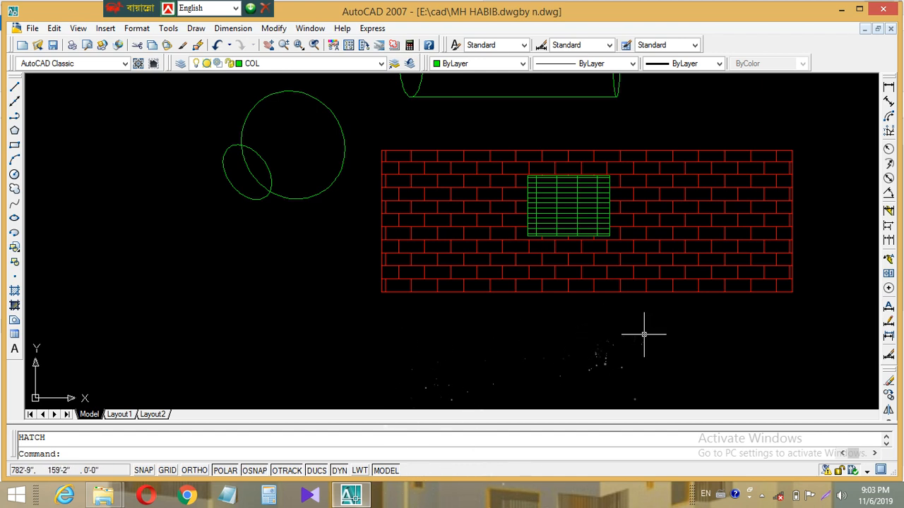
pyautogui.moveTo(643, 334); pyautogui.dragTo(525, 382, button='middle')
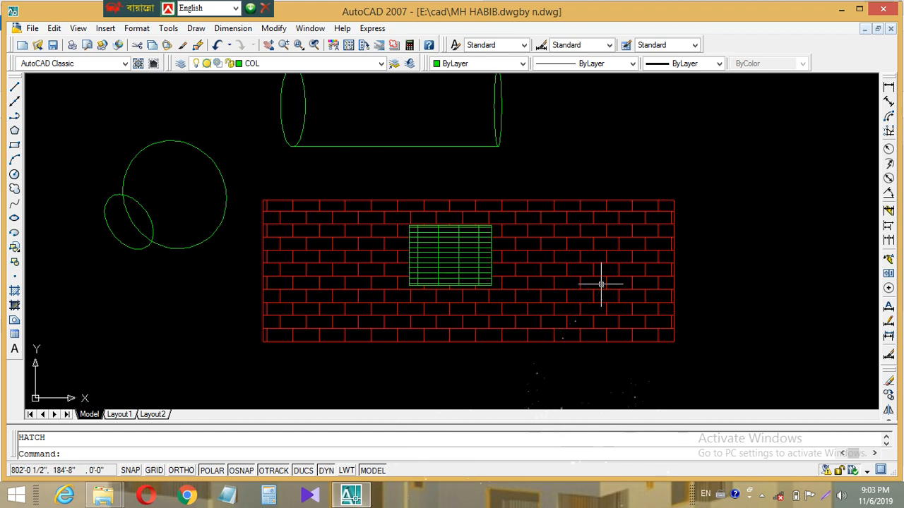
pyautogui.moveTo(600, 283)
pyautogui.mouseDown(button='middle')
pyautogui.moveTo(641, 377)
pyautogui.moveTo(650, 301)
pyautogui.mouseUp(button='middle')
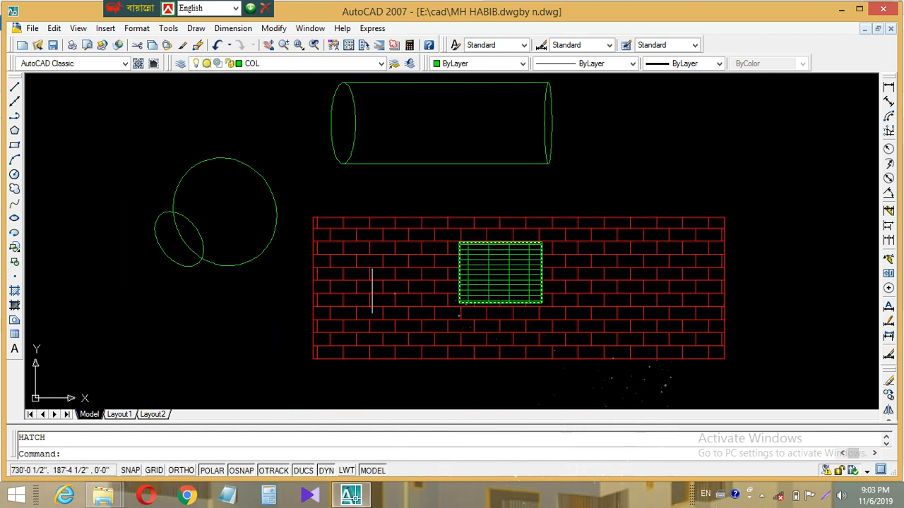
pyautogui.moveTo(579, 247)
pyautogui.mouseDown(button='middle')
pyautogui.moveTo(575, 283)
pyautogui.moveTo(592, 256)
pyautogui.mouseUp(button='middle')
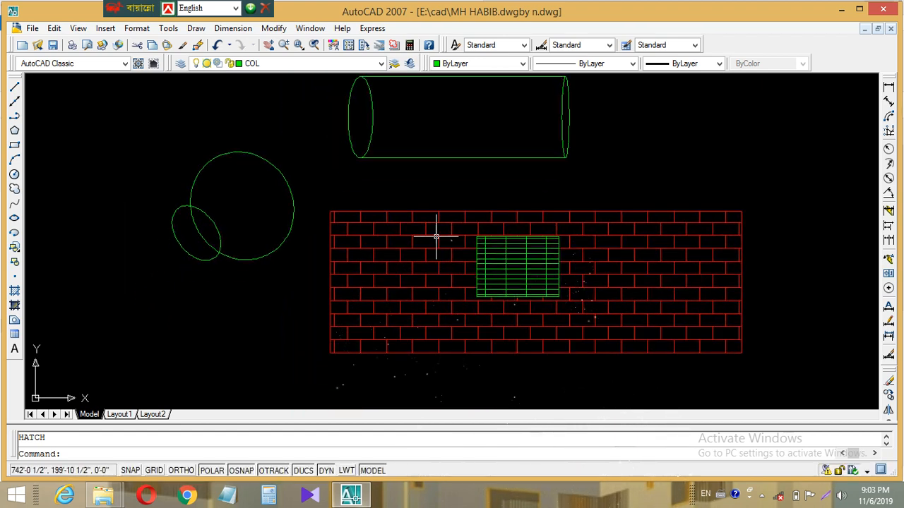
pyautogui.scroll(2, 455, 190)
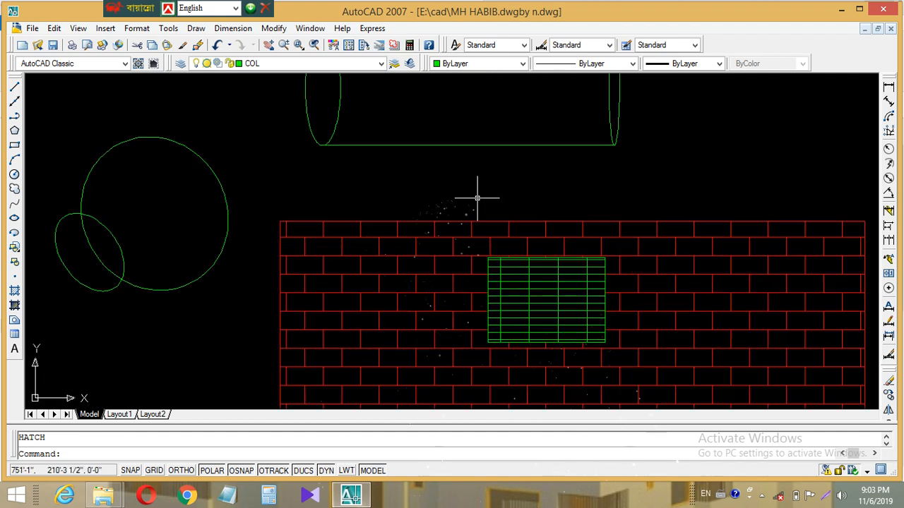
pyautogui.moveTo(475, 194); pyautogui.dragTo(389, 220, button='middle')
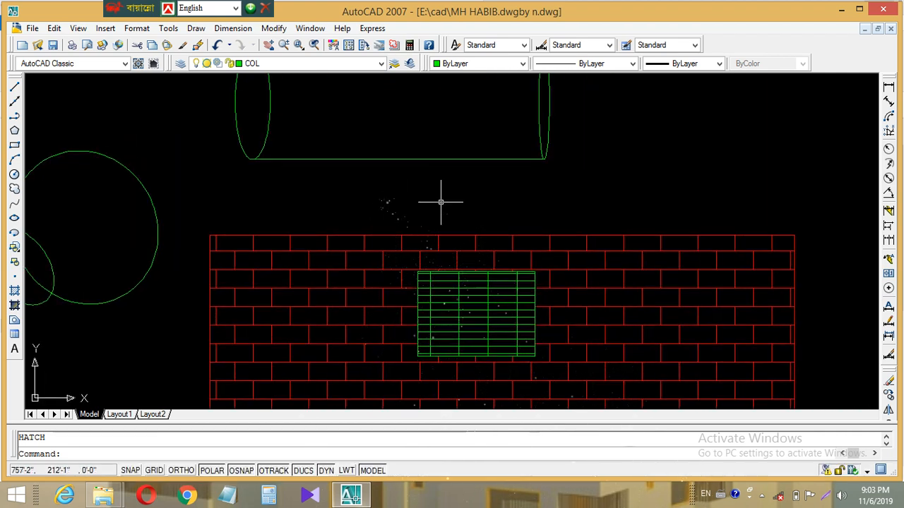
pyautogui.moveTo(548, 209); pyautogui.dragTo(490, 219, button='middle')
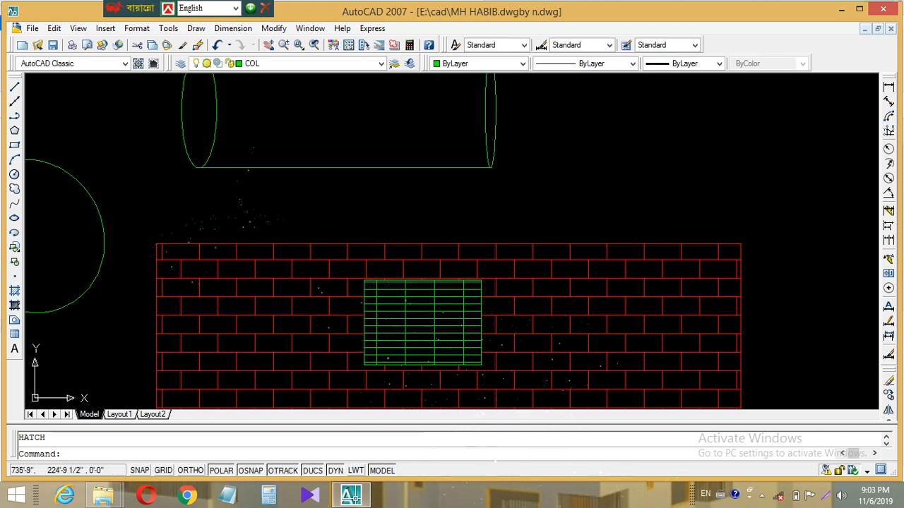
pyautogui.moveTo(385, 244); pyautogui.dragTo(432, 63, button='middle')
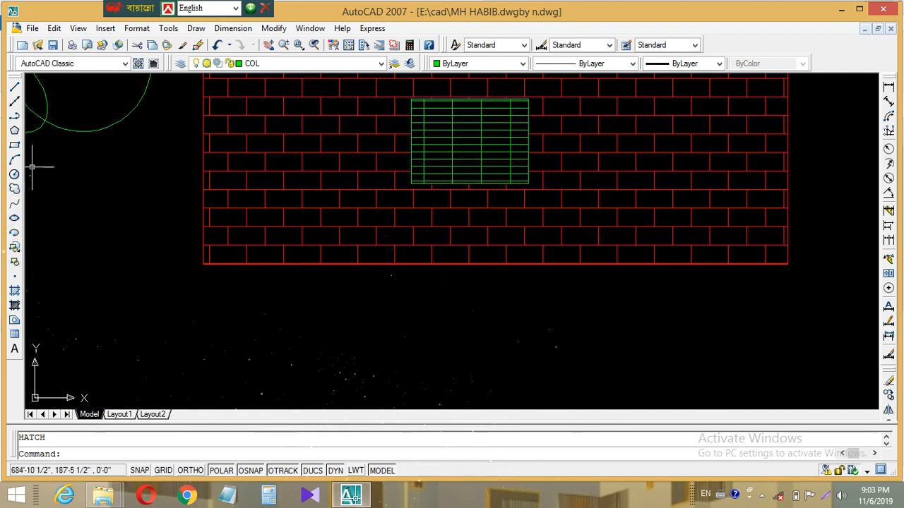
pyautogui.click(14, 350)
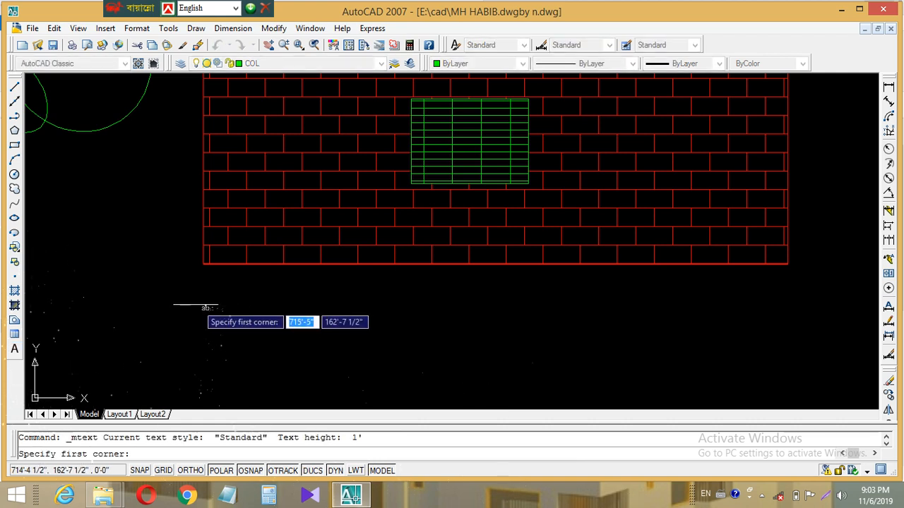
pyautogui.click(191, 308)
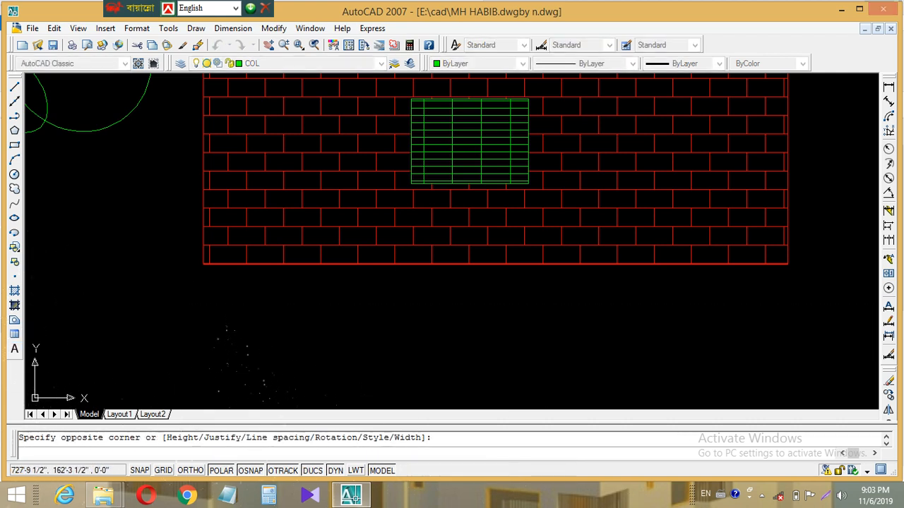
pyautogui.click(271, 338)
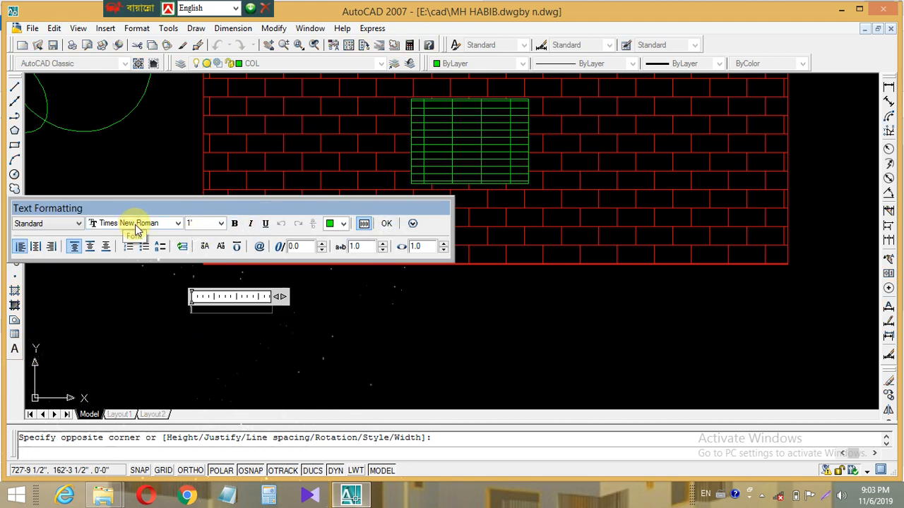
pyautogui.click(176, 224)
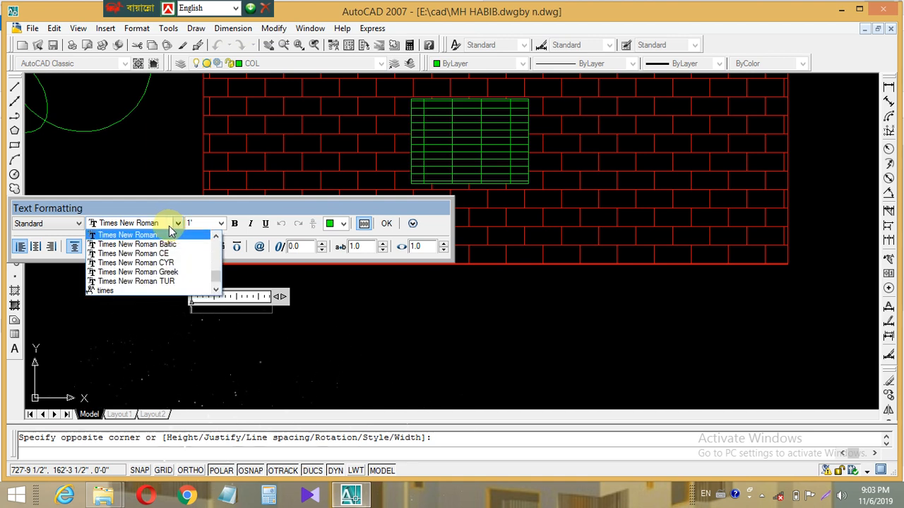
pyautogui.click(169, 232)
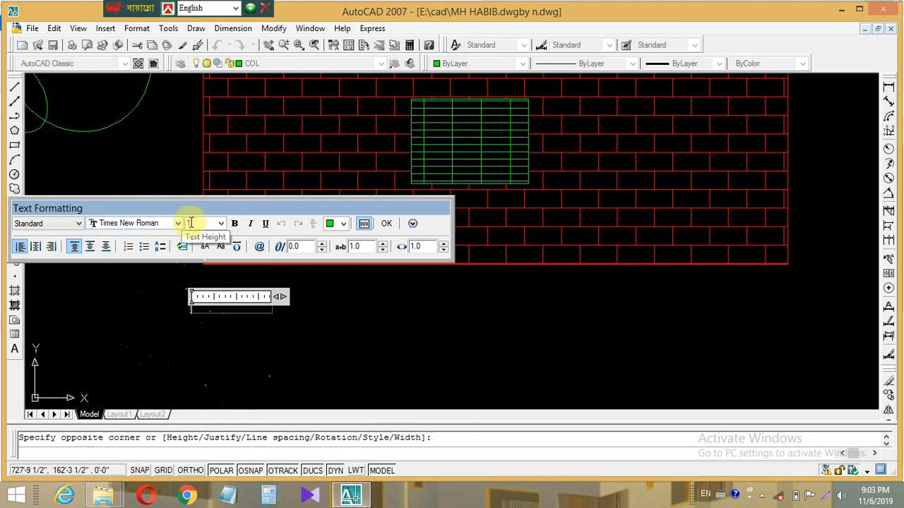
pyautogui.click(387, 225)
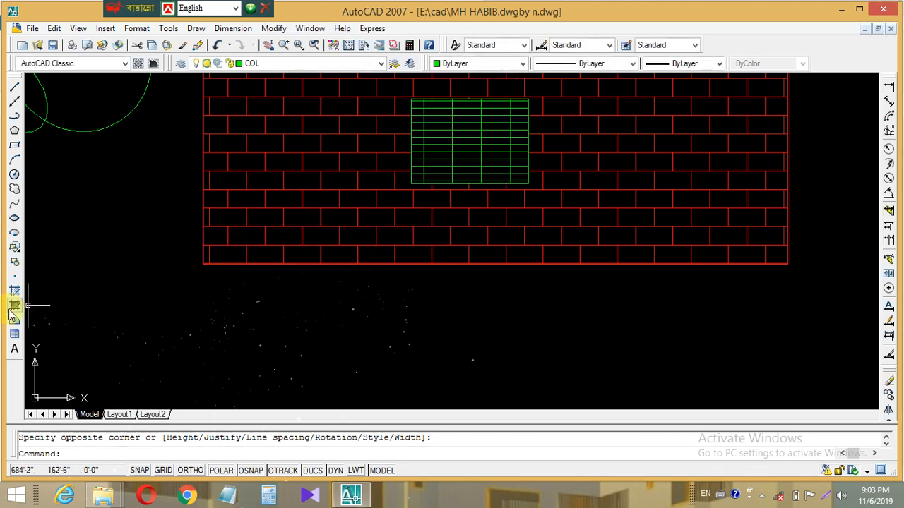
# Add multiline text reading "Engineering Solution Tutorial" in a narrow text box just below the brick wall, stacked one word per line
pyautogui.click(13, 353)
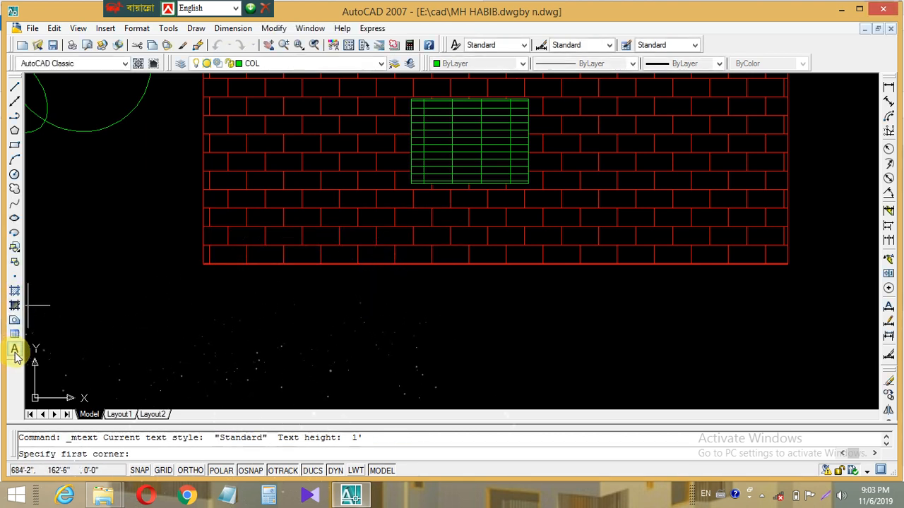
pyautogui.click(221, 308)
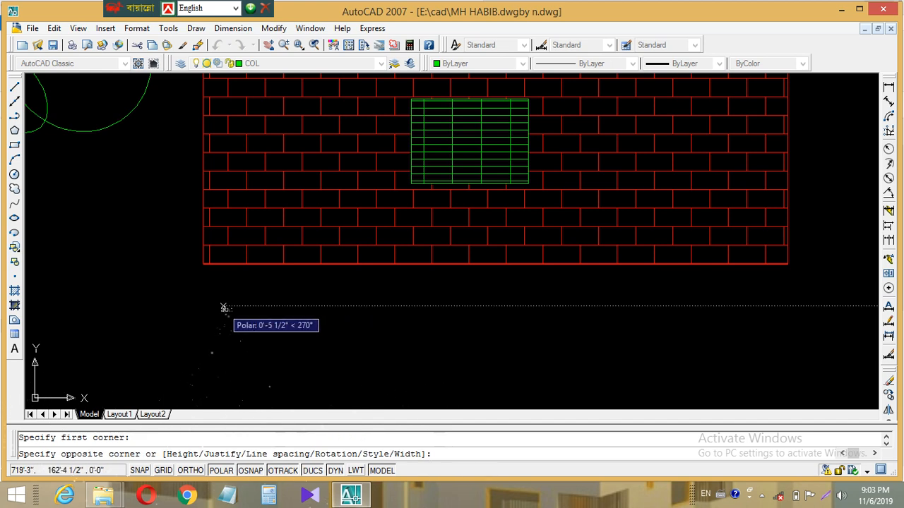
pyautogui.click(223, 309)
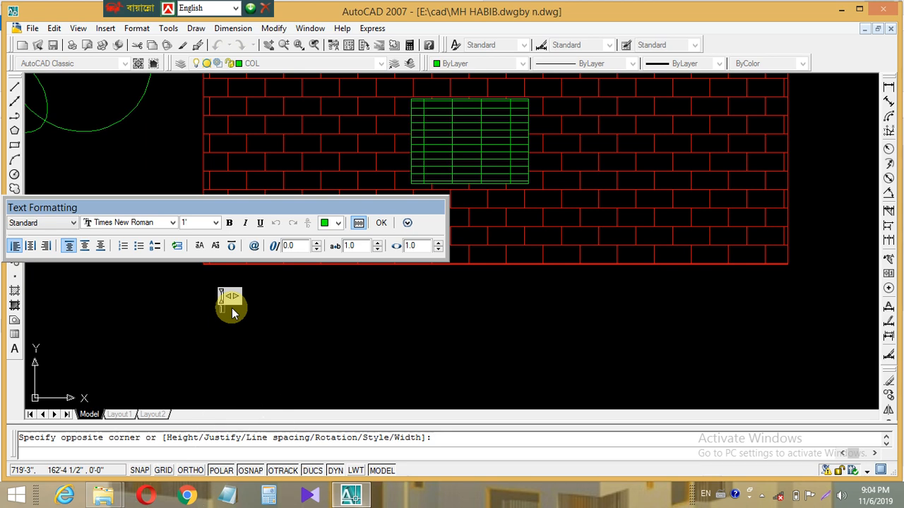
pyautogui.write('Engineering')
pyautogui.click(273, 353)
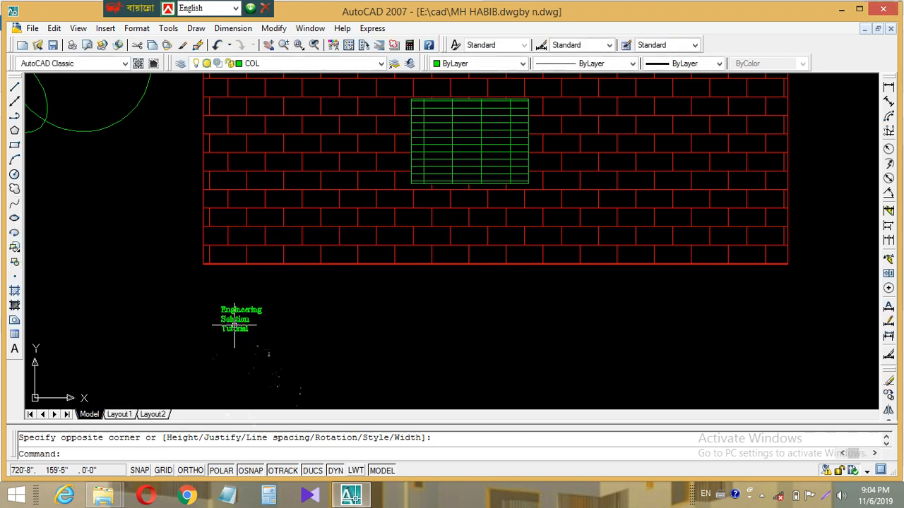
pyautogui.doubleClick(232, 323)
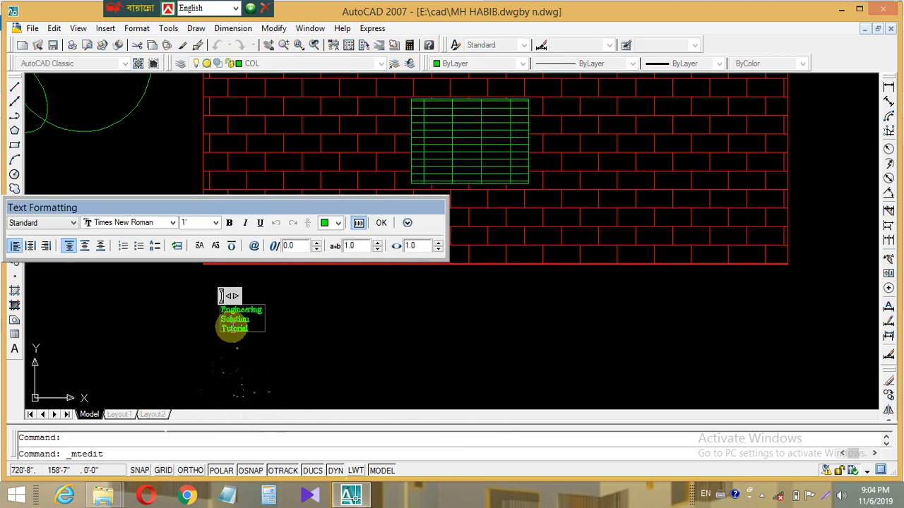
pyautogui.scroll(3, 282, 325)
pyautogui.scroll(-5, 424, 339)
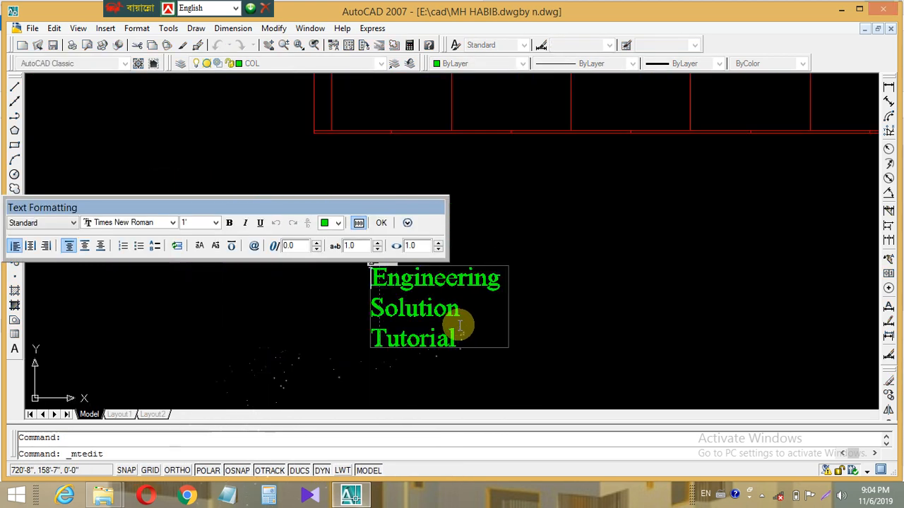
pyautogui.click(484, 356)
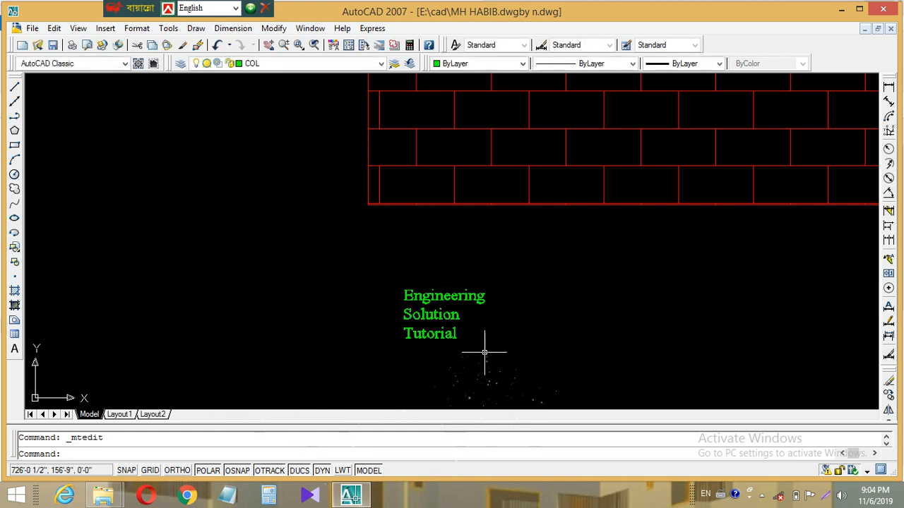
# Move the three-line text block with its insertion grip, first to the left, finally further right beneath the brick wall's lower edge
pyautogui.click(411, 306)
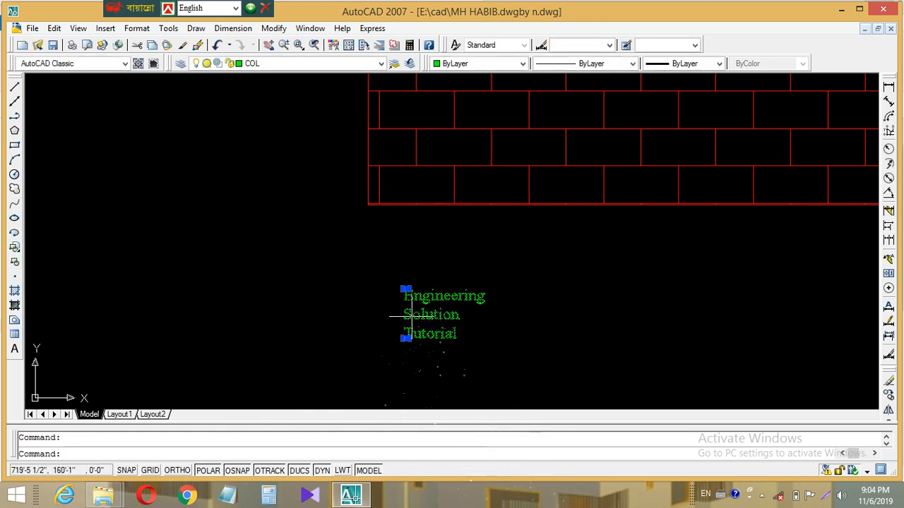
pyautogui.click(405, 288)
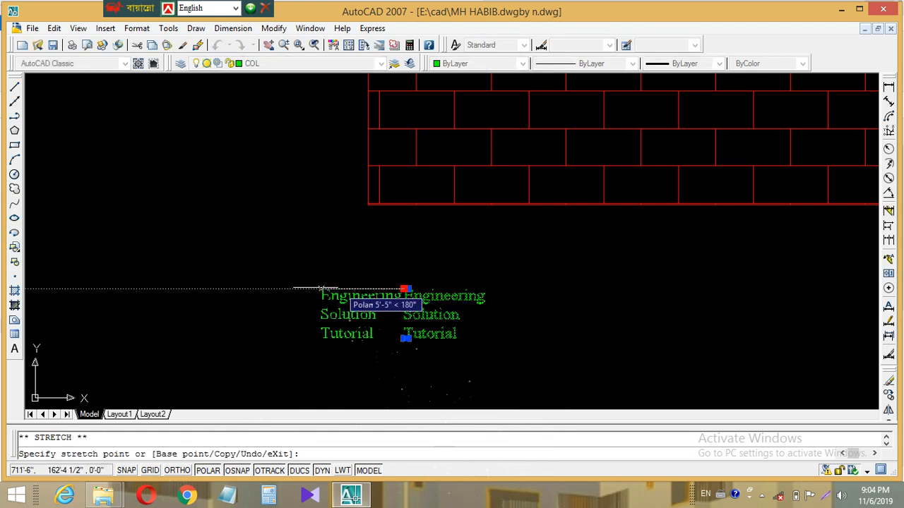
pyautogui.click(286, 289)
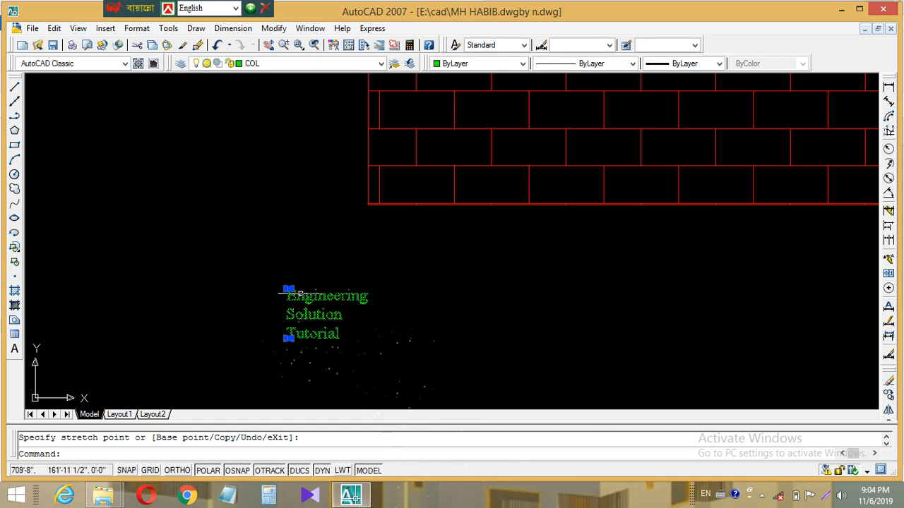
pyautogui.moveTo(404, 318); pyautogui.dragTo(528, 308)
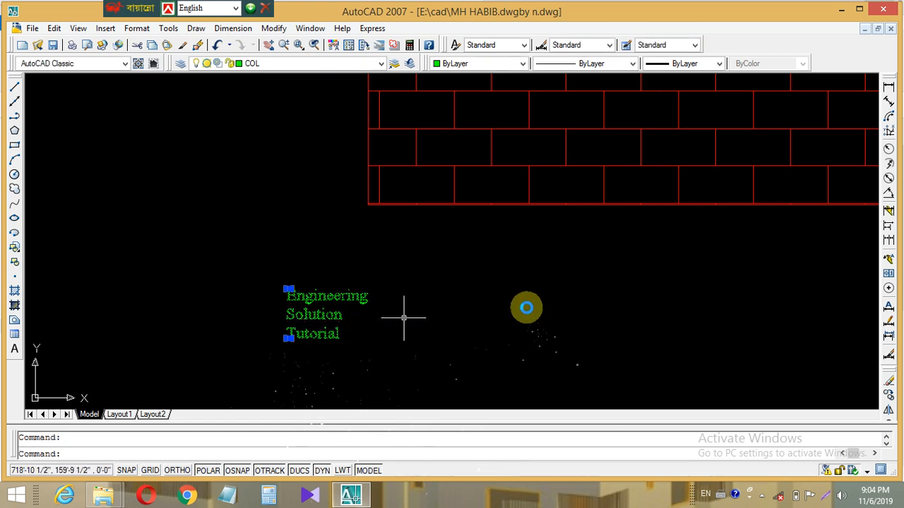
pyautogui.moveTo(488, 332); pyautogui.dragTo(357, 337, button='middle')
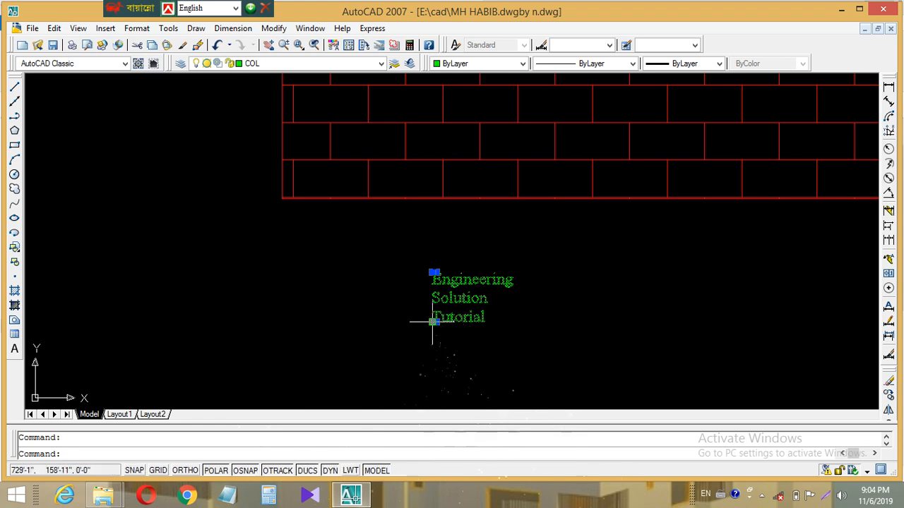
# Stretch the text box horizontally from its lower-right grip until all three words fit on a single line
pyautogui.click(433, 322)
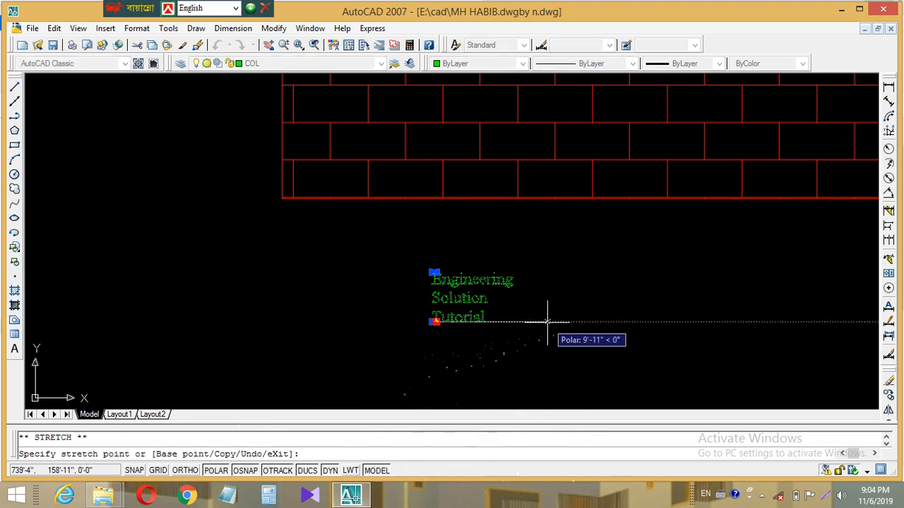
pyautogui.press('Escape')
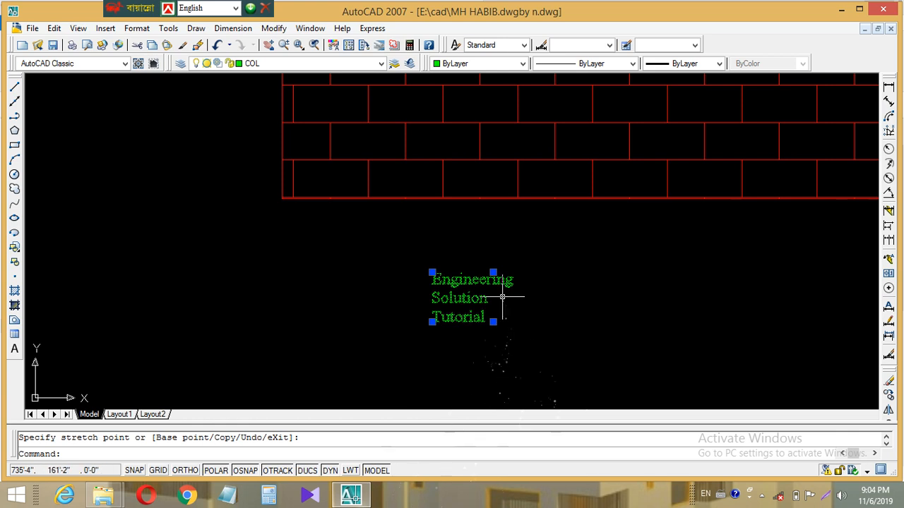
pyautogui.click(493, 322)
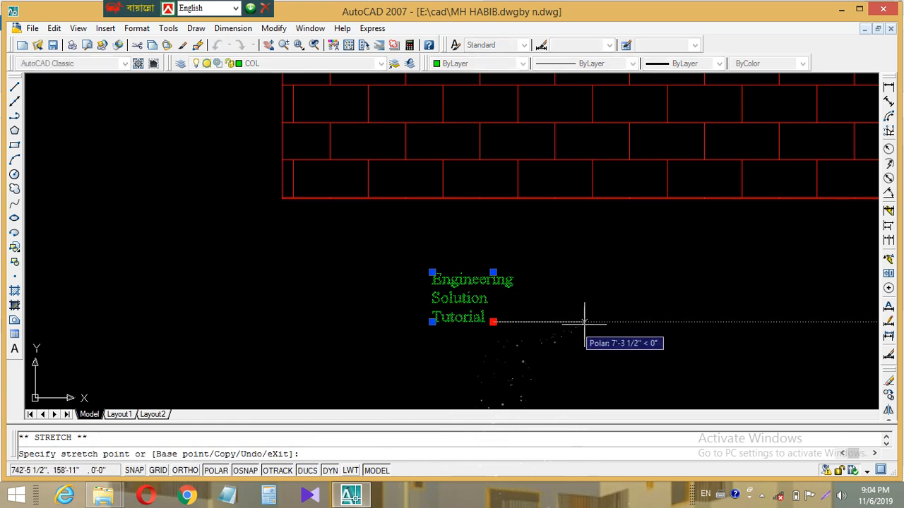
pyautogui.click(663, 315)
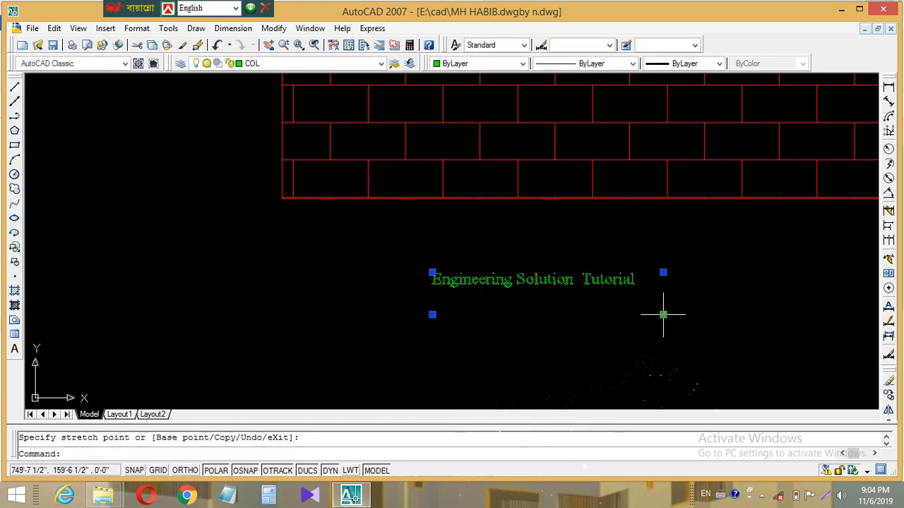
pyautogui.scroll(3, 563, 285)
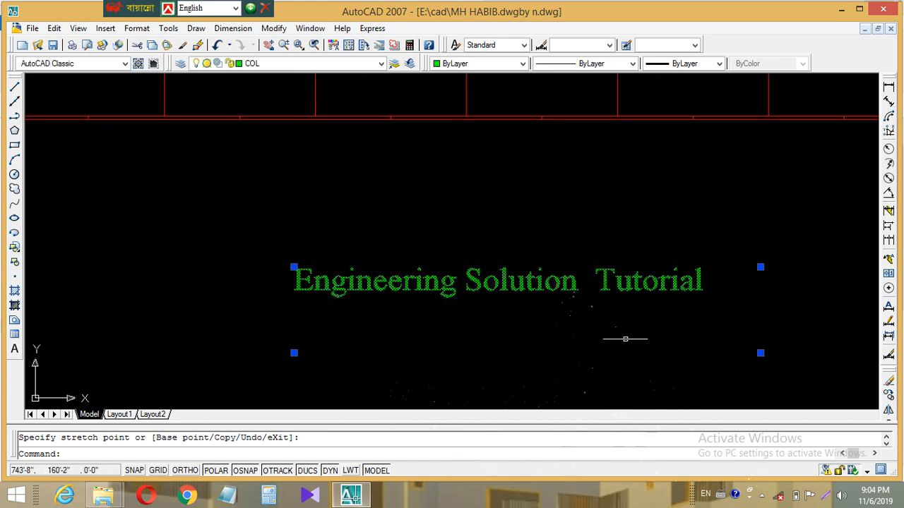
pyautogui.scroll(-4, 625, 339)
pyautogui.scroll(1, 626, 339)
pyautogui.scroll(5, 585, 333)
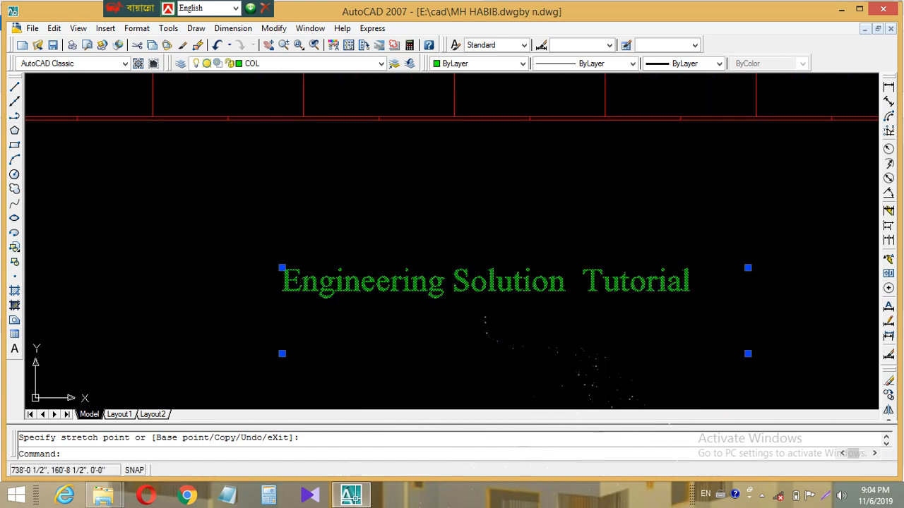
pyautogui.scroll(-6, 416, 314)
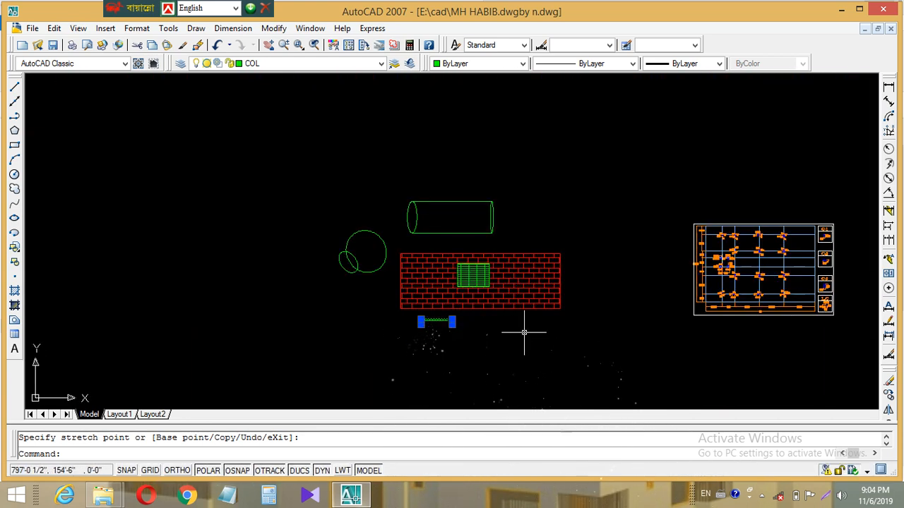
# Edit the "Engineering Solution Tutorial" text beneath the brick wall and set the height of the whole text to 3
pyautogui.scroll(4, 488, 312)
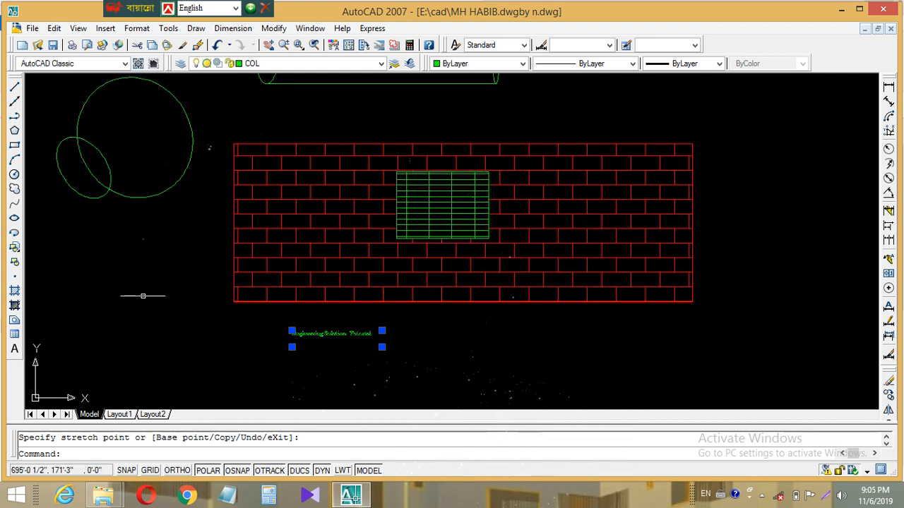
pyautogui.click(446, 342)
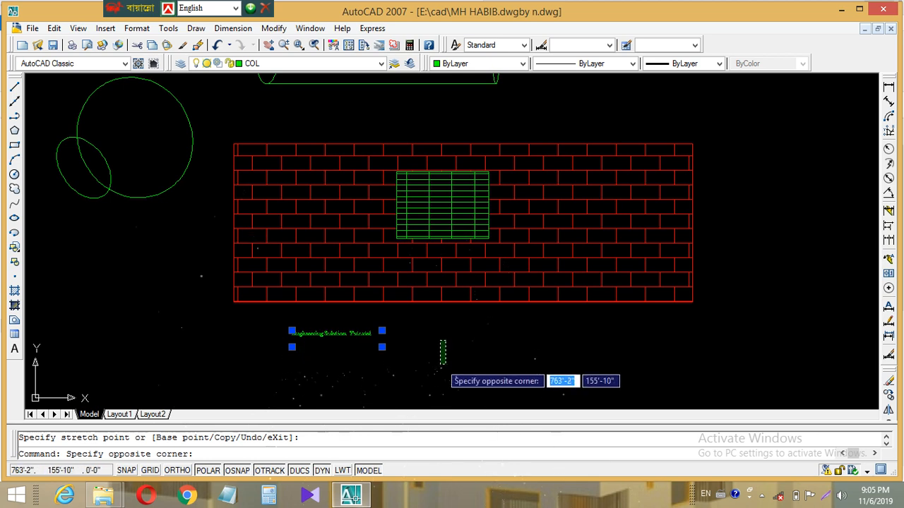
pyautogui.click(442, 360)
pyautogui.press('Escape')
pyautogui.click(344, 332)
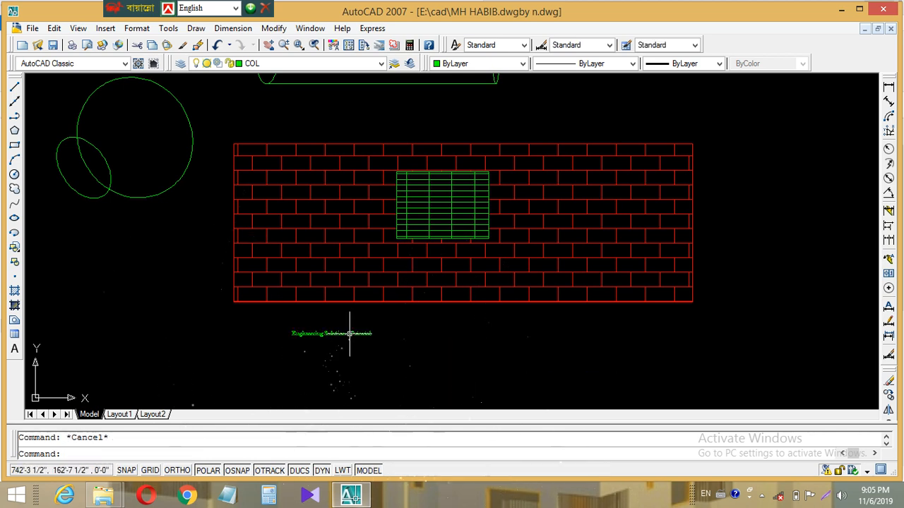
pyautogui.scroll(2, 353, 336)
pyautogui.scroll(-1, 374, 344)
pyautogui.doubleClick(374, 345)
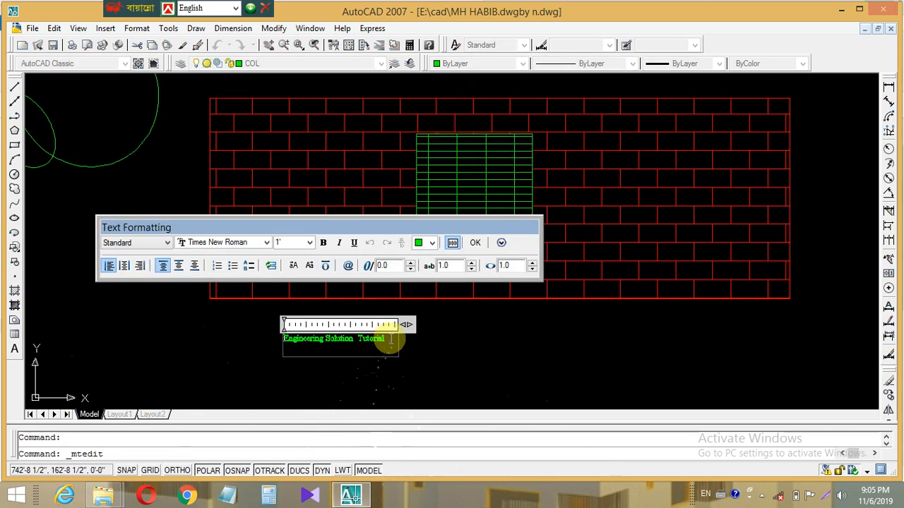
pyautogui.doubleClick(281, 242)
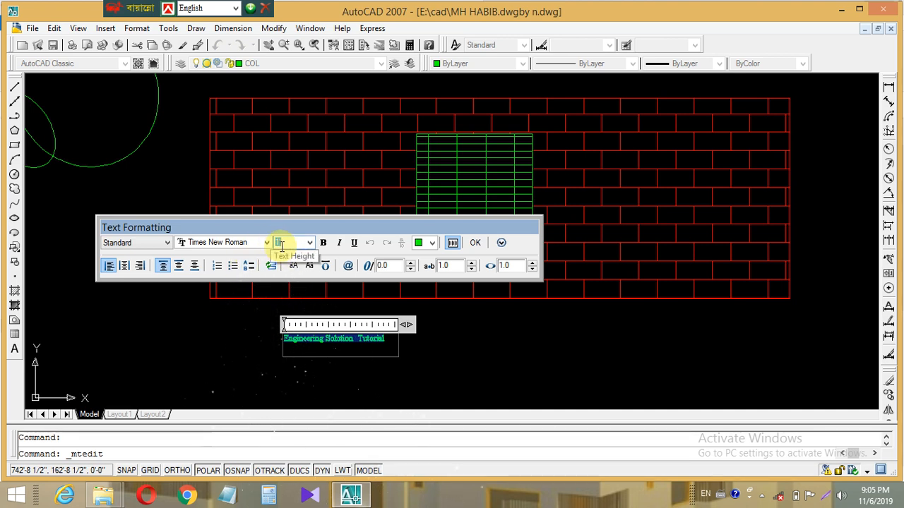
pyautogui.write('3')
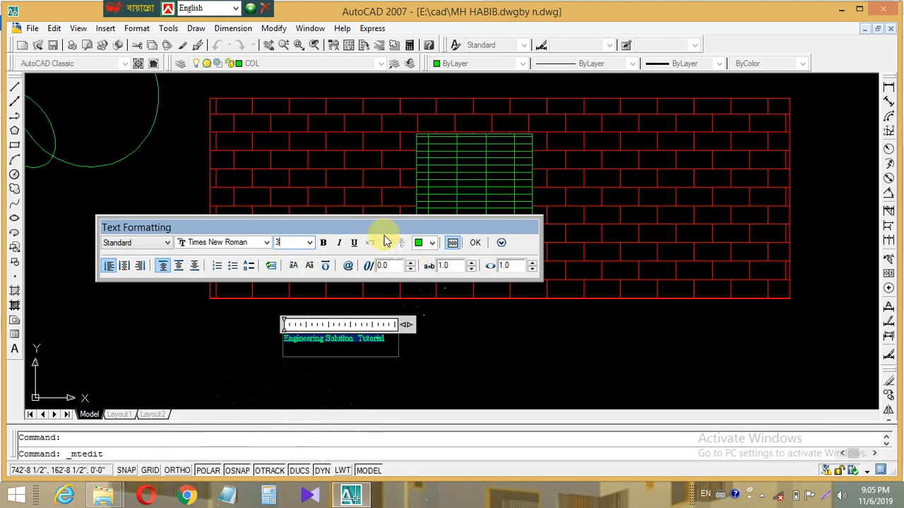
pyautogui.click(475, 243)
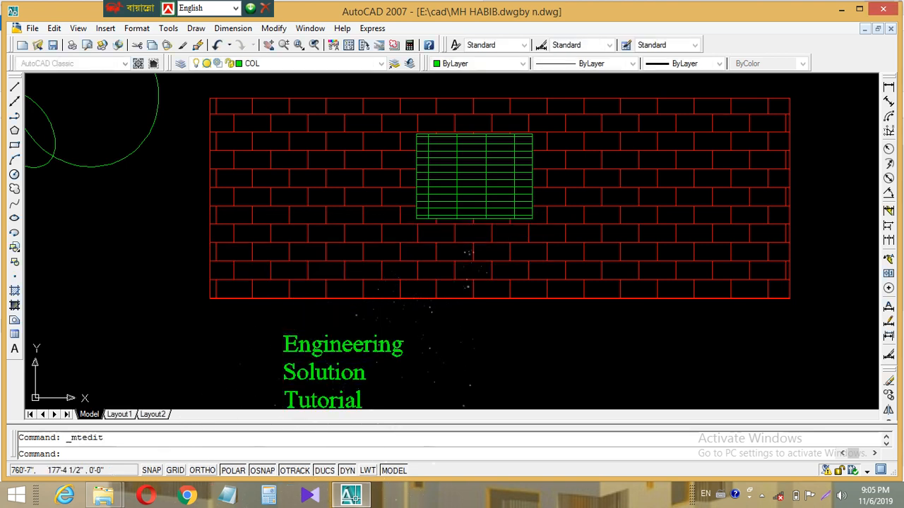
# Widen the enlarged text's box horizontally from its lower-right grip until all three words fit on one line, and deselect it
pyautogui.scroll(-5, 435, 374)
pyautogui.scroll(6, 444, 357)
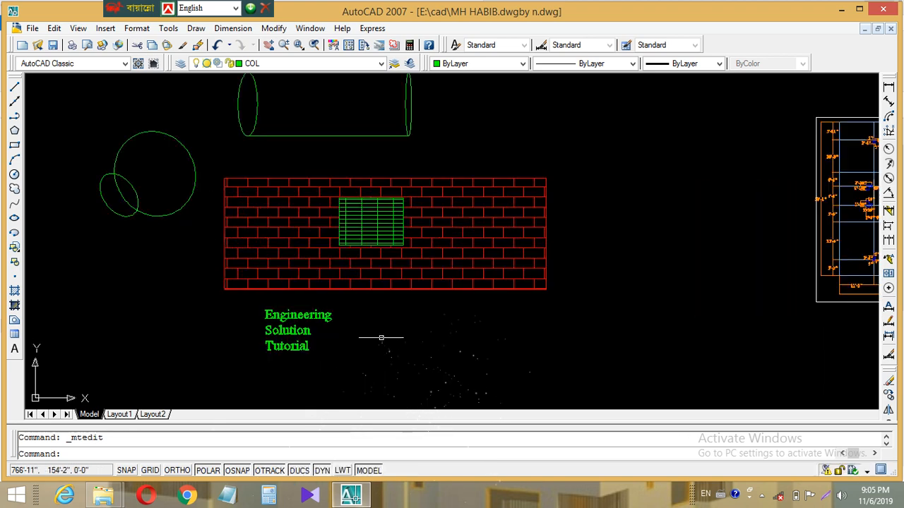
pyautogui.scroll(-2, 384, 338)
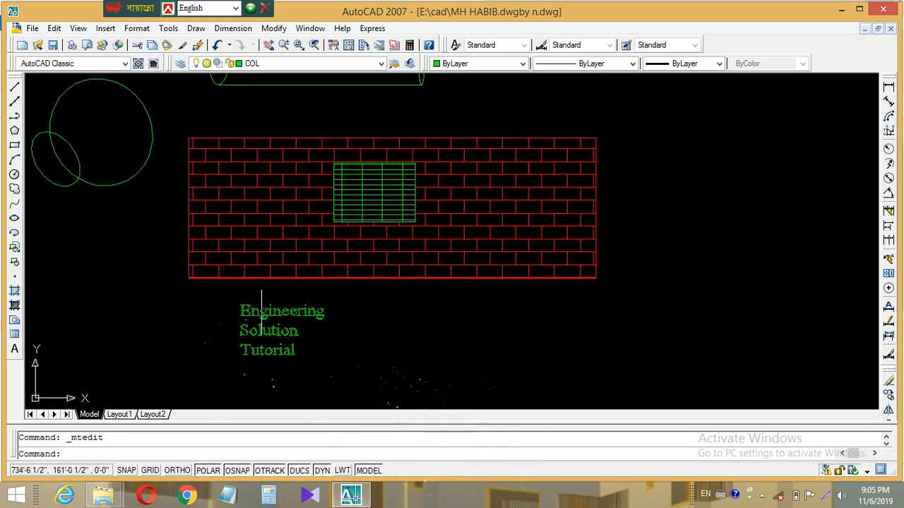
pyautogui.click(274, 331)
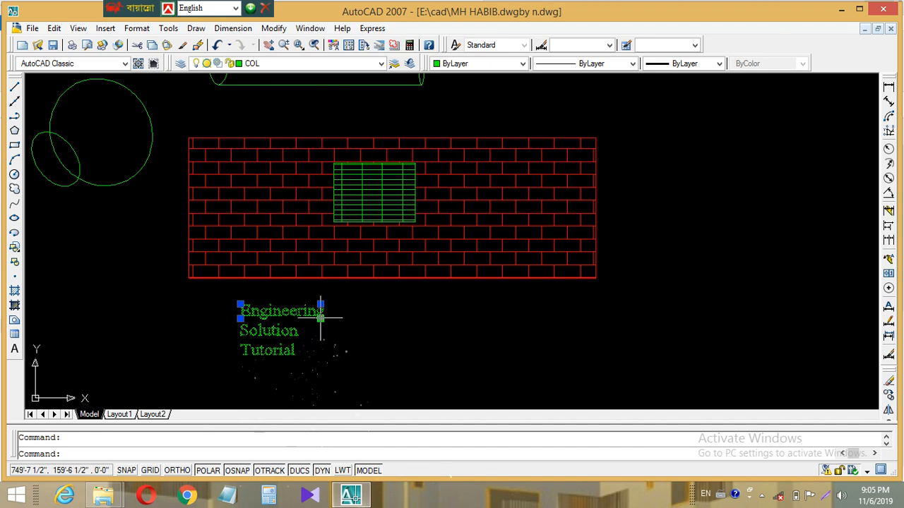
pyautogui.click(321, 318)
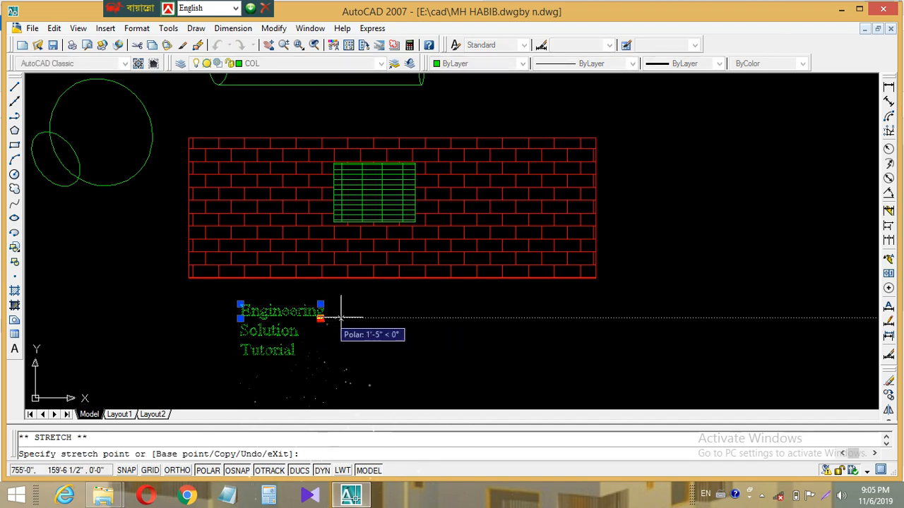
pyautogui.click(469, 318)
pyautogui.click(282, 346)
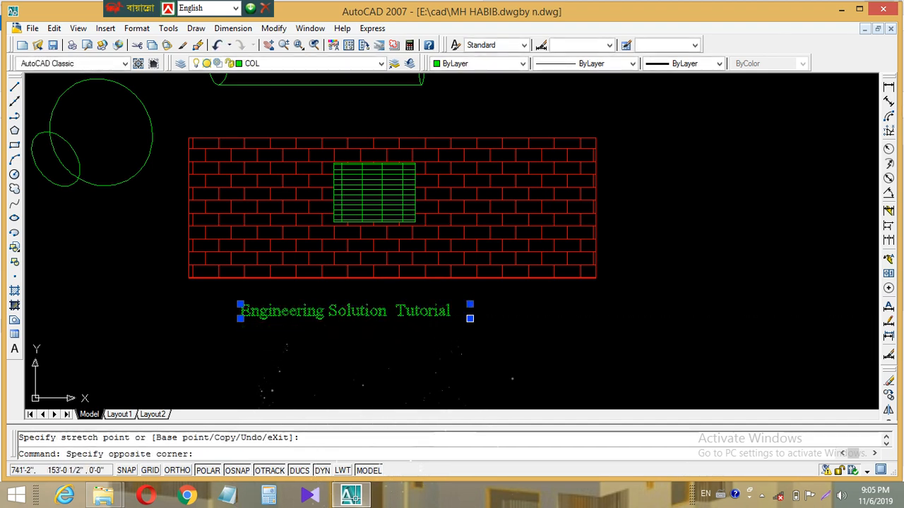
pyautogui.press('Escape')
pyautogui.press('Escape')
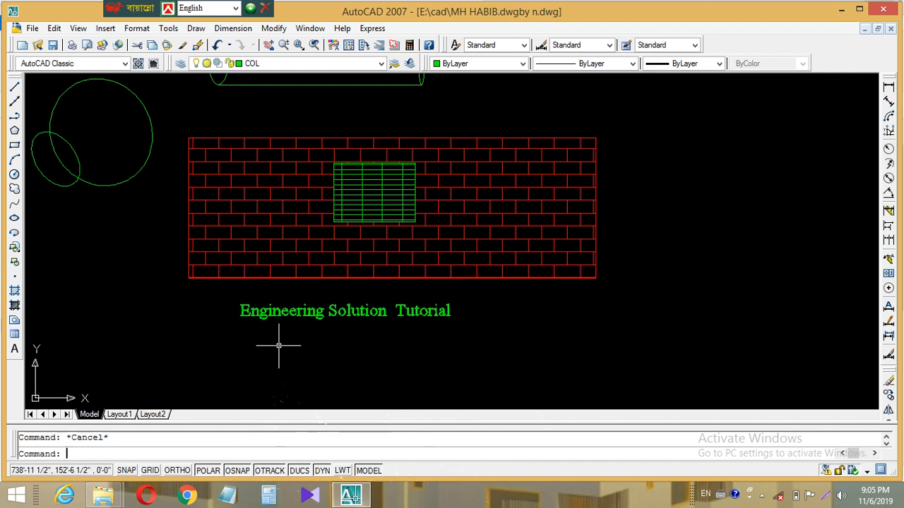
# Move the text line first closer to the brick wall's lower edge, finally above the wall, just beneath the cylinder
pyautogui.scroll(3, 282, 273)
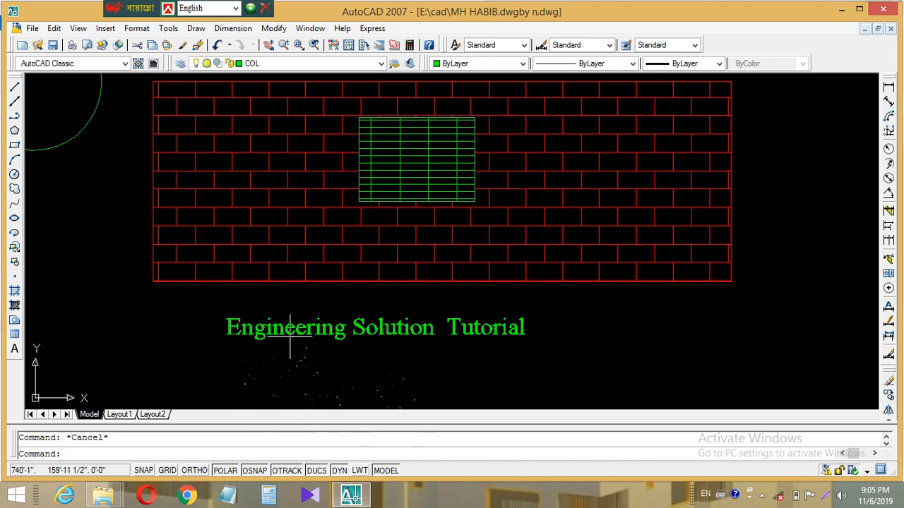
pyautogui.scroll(-3, 534, 335)
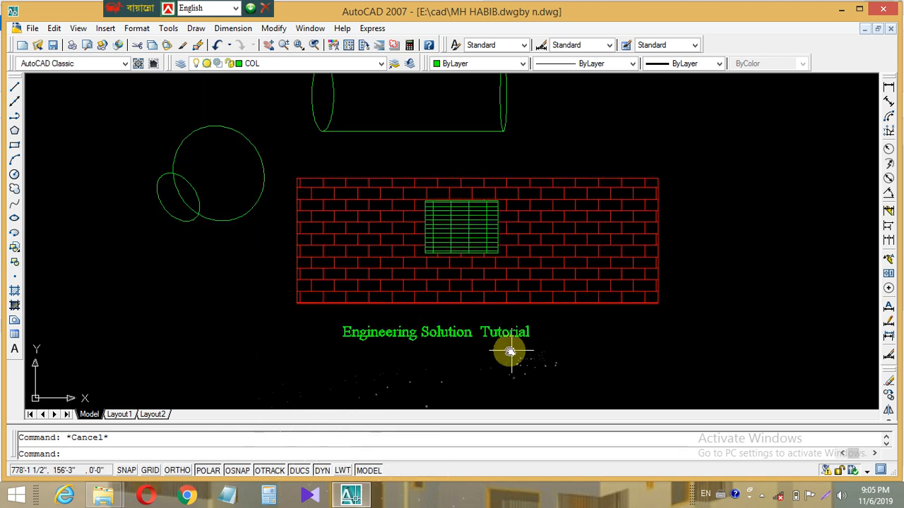
pyautogui.moveTo(511, 349); pyautogui.dragTo(420, 340, button='middle')
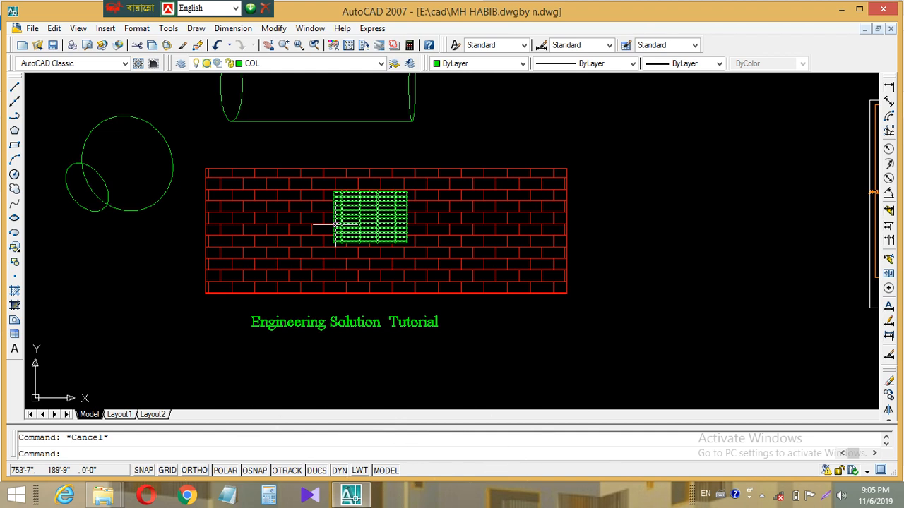
pyautogui.click(358, 326)
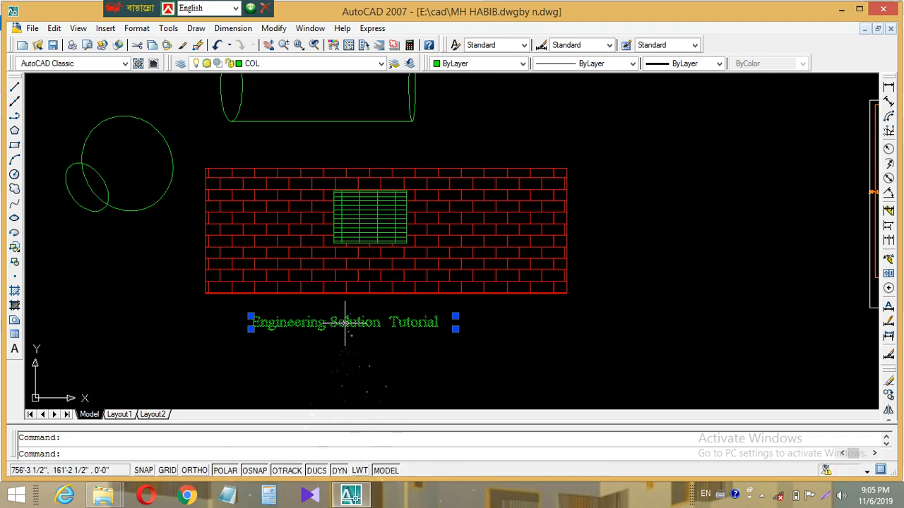
pyautogui.keyDown('ctrl'); pyautogui.moveTo(345, 323); pyautogui.dragTo(357, 311); pyautogui.keyUp('ctrl')
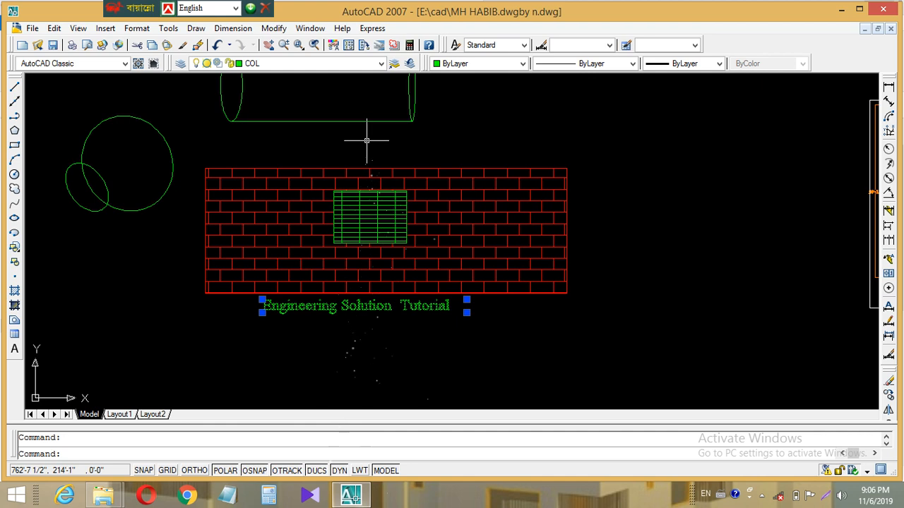
pyautogui.click(366, 140)
pyautogui.click(358, 141)
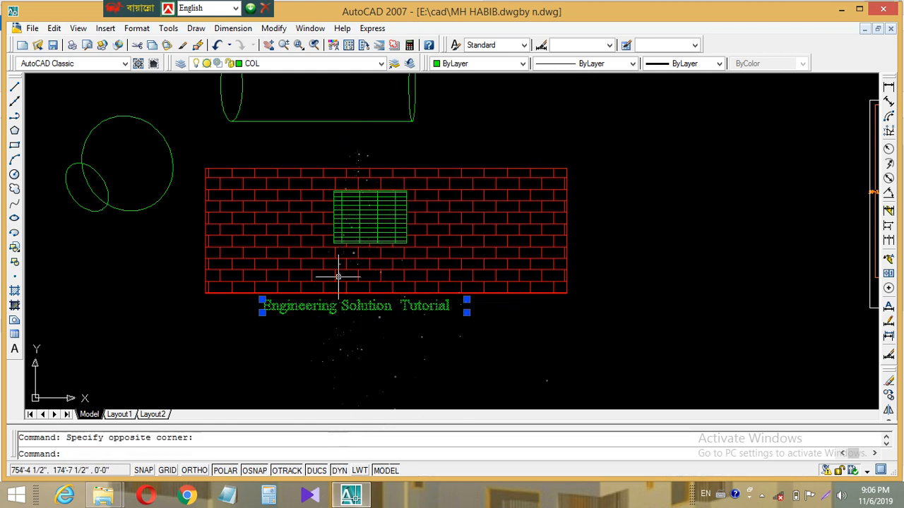
pyautogui.moveTo(330, 306); pyautogui.dragTo(332, 146)
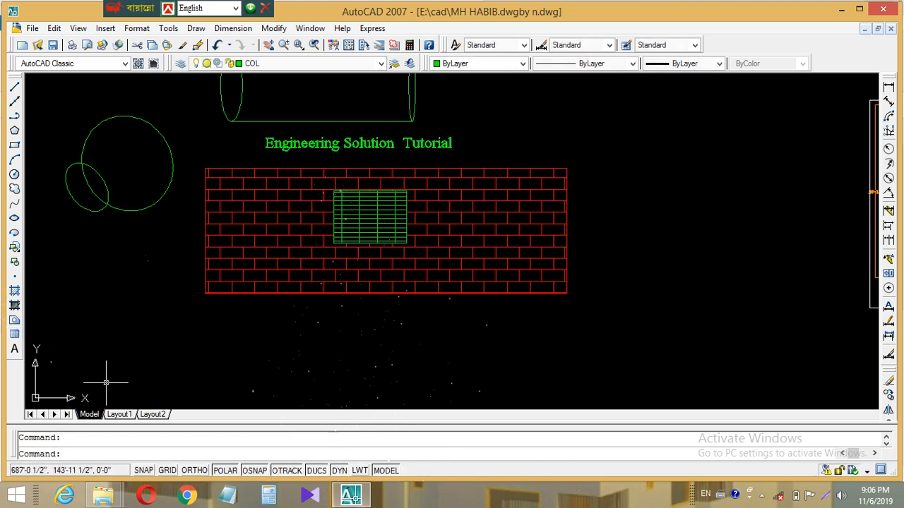
# Examine the text's size and placement between the cylinder and the brick wall, close up and in the whole drawing
pyautogui.scroll(4, 301, 158)
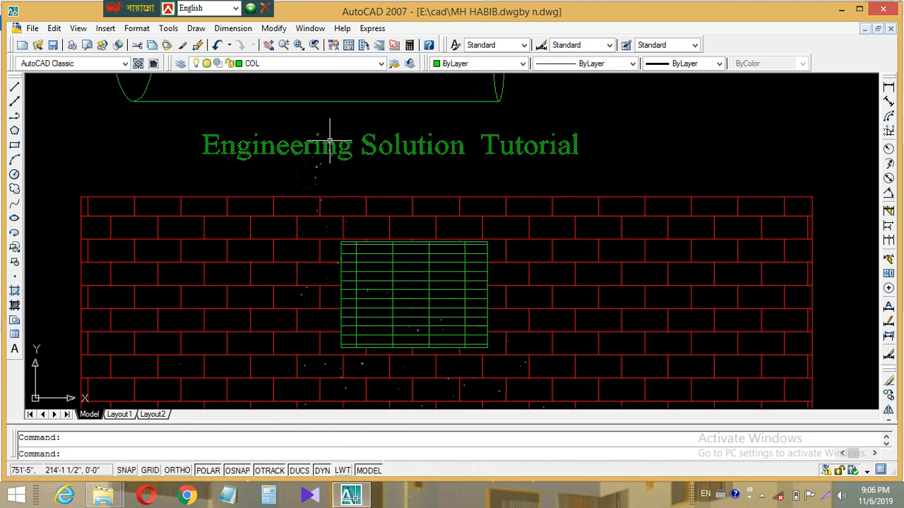
pyautogui.scroll(-5, 353, 137)
pyautogui.scroll(-2, 438, 182)
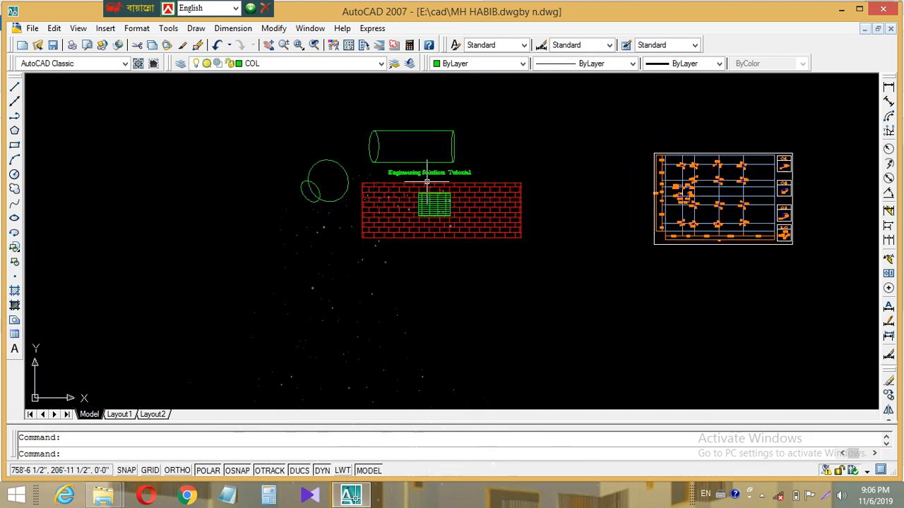
pyautogui.scroll(5, 459, 182)
pyautogui.scroll(-3, 476, 183)
pyautogui.scroll(-4, 436, 225)
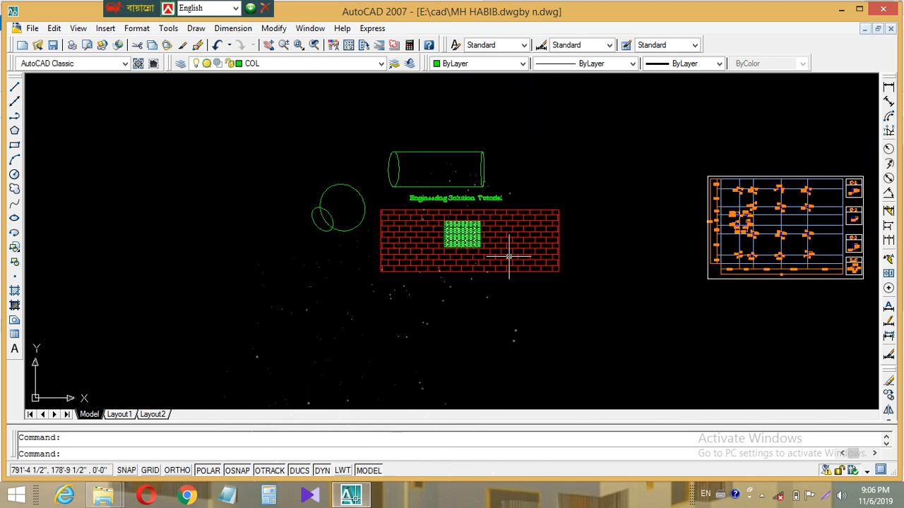
pyautogui.scroll(6, 341, 231)
pyautogui.scroll(3, 519, 281)
pyautogui.moveTo(519, 280)
pyautogui.mouseDown(button='middle')
pyautogui.moveTo(480, 297)
pyautogui.moveTo(410, 302)
pyautogui.moveTo(589, 309)
pyautogui.moveTo(714, 328)
pyautogui.mouseUp(button='middle')
pyautogui.scroll(-5, 619, 302)
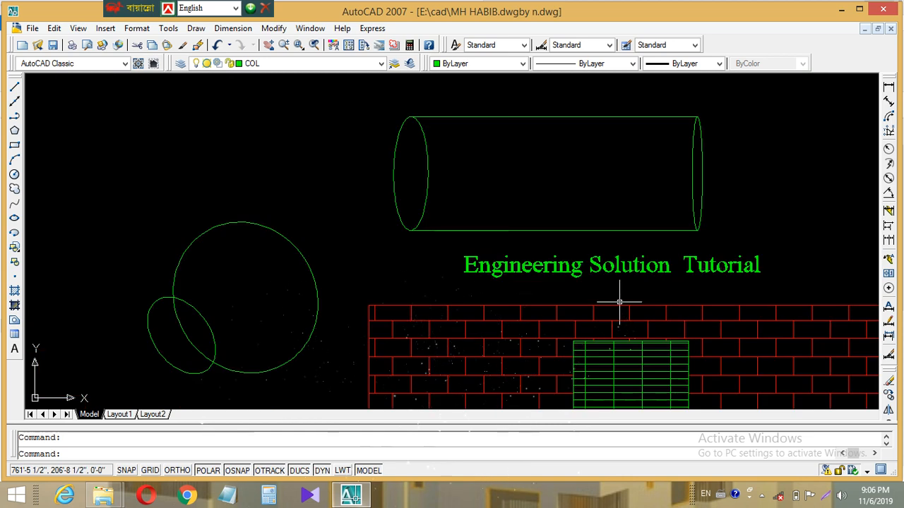
pyautogui.scroll(1, 464, 206)
pyautogui.scroll(-2, 466, 207)
pyautogui.scroll(2, 472, 209)
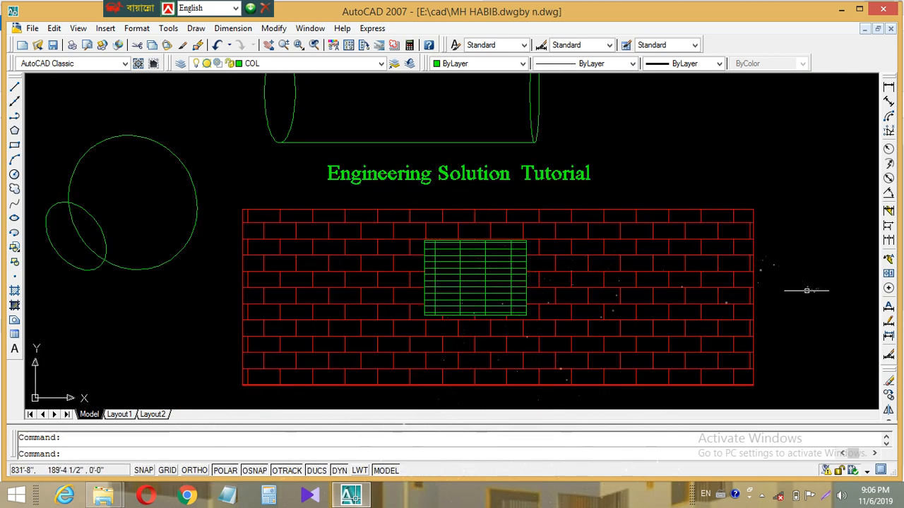
pyautogui.moveTo(803, 313); pyautogui.dragTo(750, 327, button='middle')
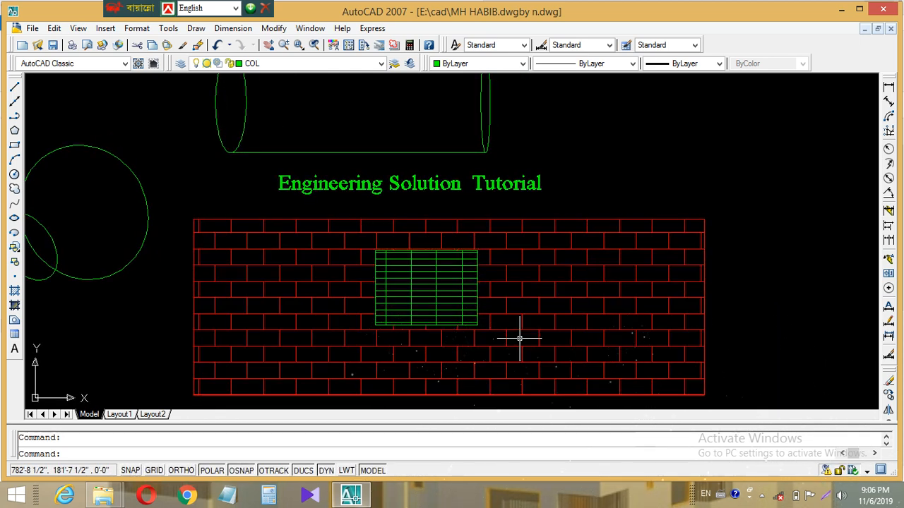
pyautogui.moveTo(501, 396)
pyautogui.mouseDown(button='middle')
pyautogui.moveTo(490, 270)
pyautogui.moveTo(509, 252)
pyautogui.mouseUp(button='middle')
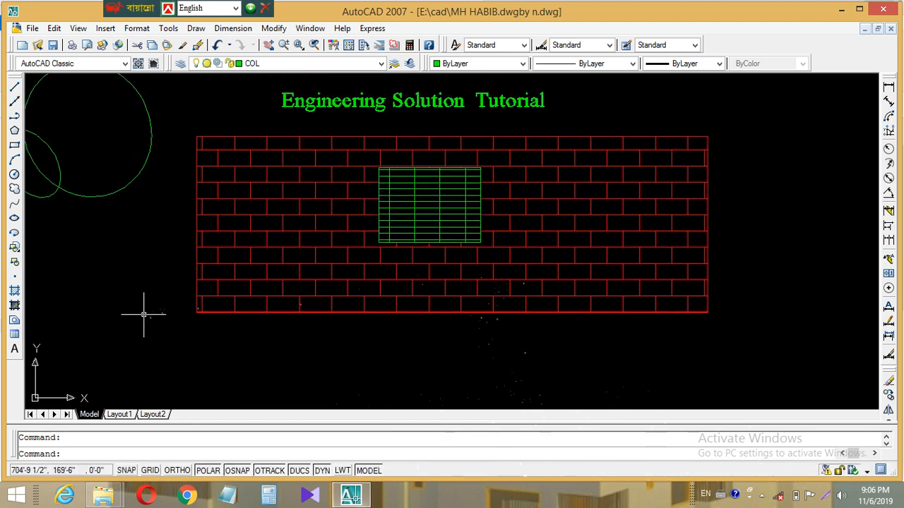
# Start a multiline text and open the text style settings for the Standard style
pyautogui.click(14, 348)
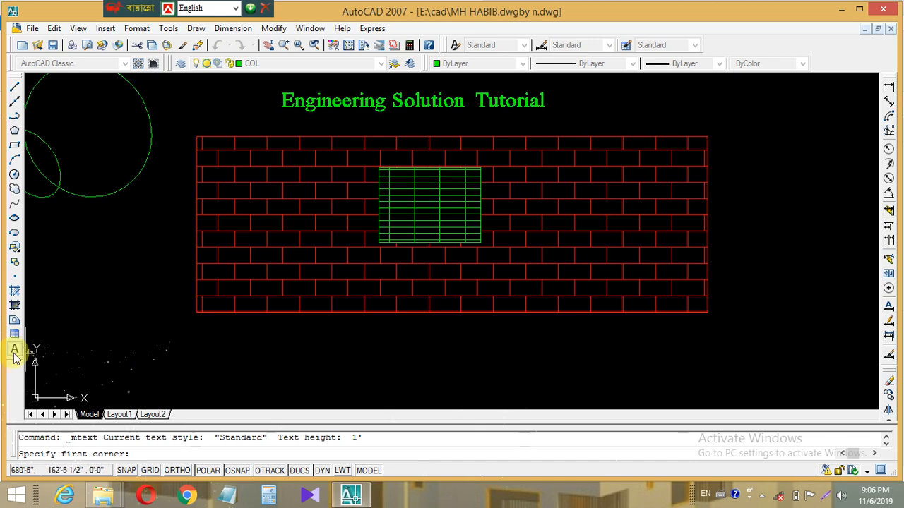
pyautogui.click(137, 28)
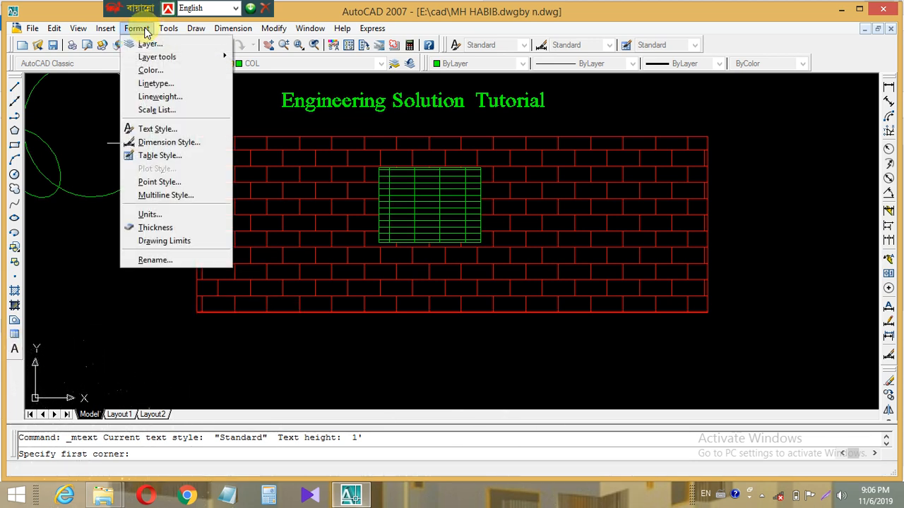
pyautogui.click(164, 133)
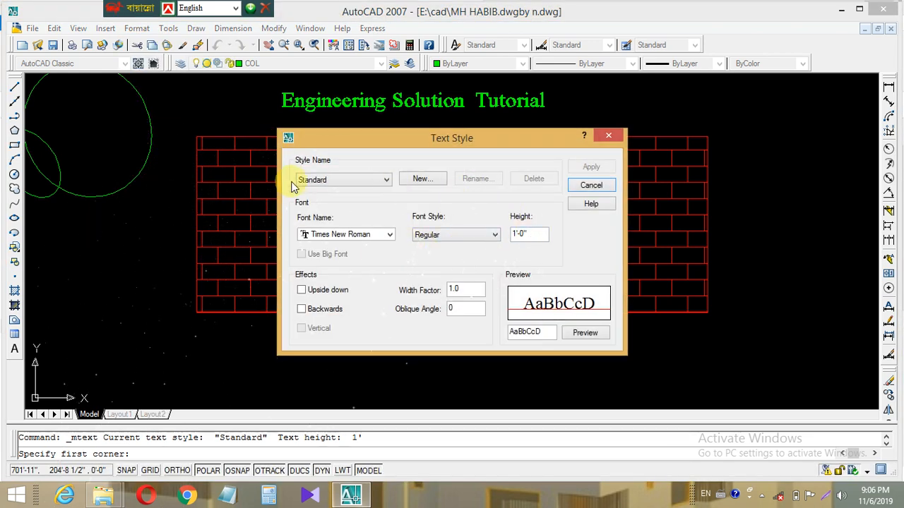
# Try out the Magneto, AcadEref, aehalf.shx, Tahoma and Impact fonts for the Standard text style
pyautogui.click(388, 235)
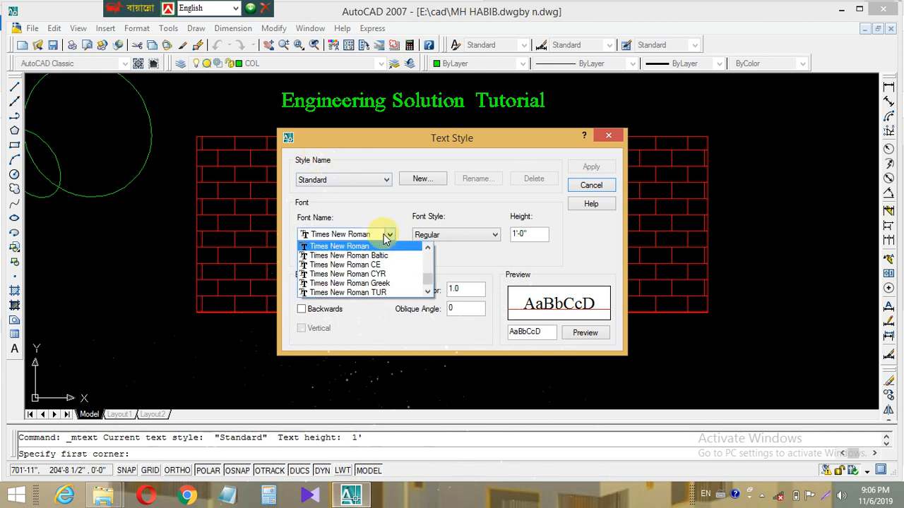
pyautogui.press('m')
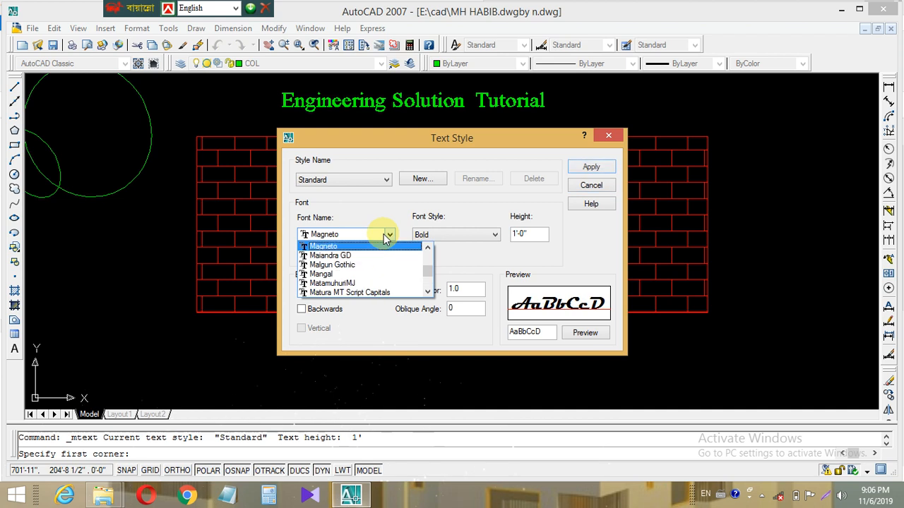
pyautogui.press('a')
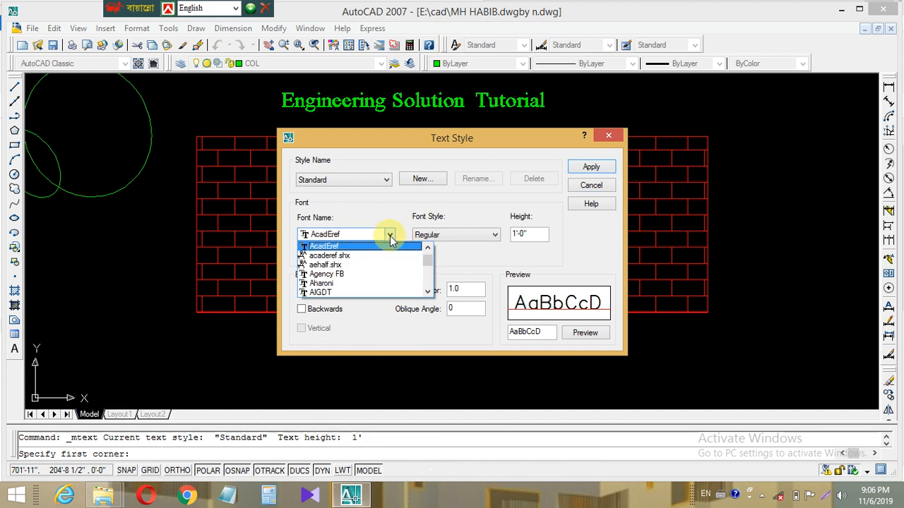
pyautogui.click(388, 236)
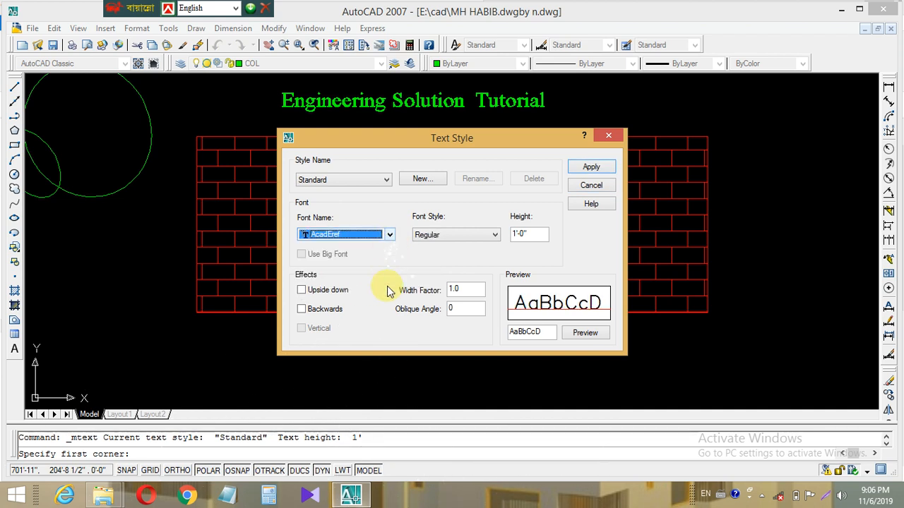
pyautogui.click(354, 236)
pyautogui.click(358, 263)
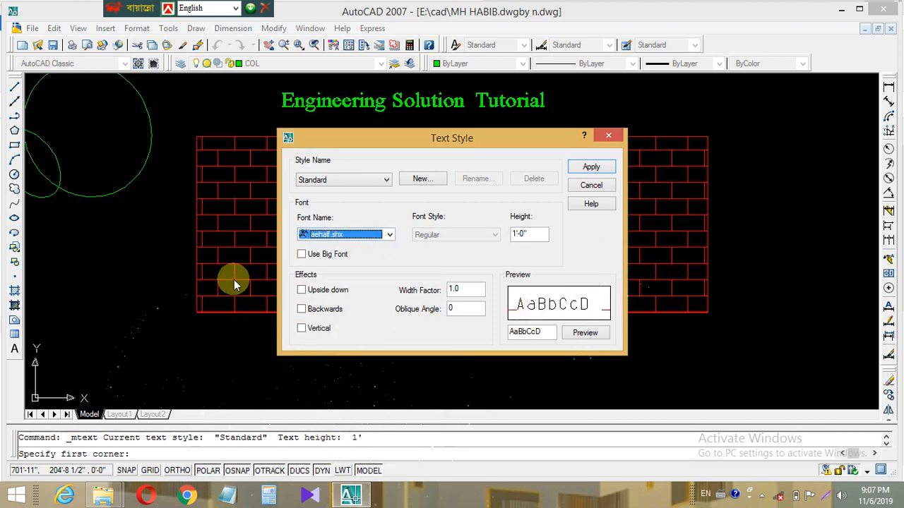
pyautogui.click(377, 240)
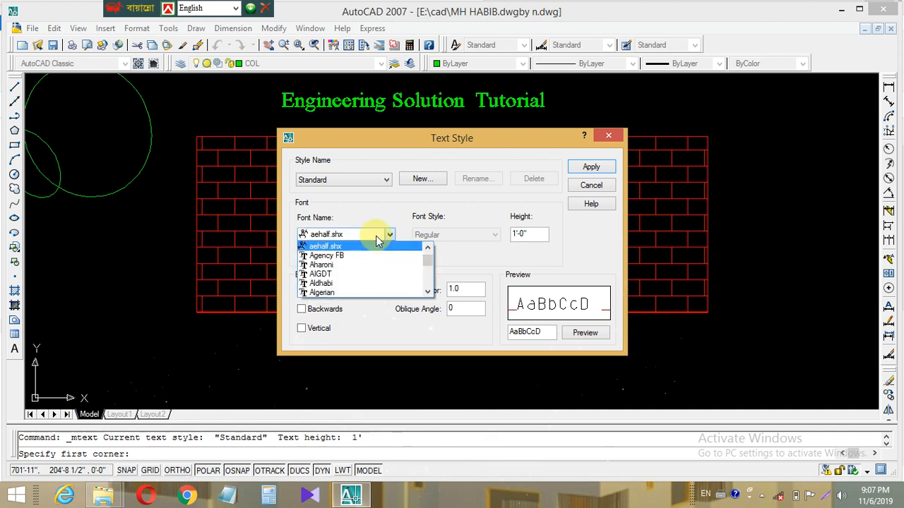
pyautogui.click(369, 239)
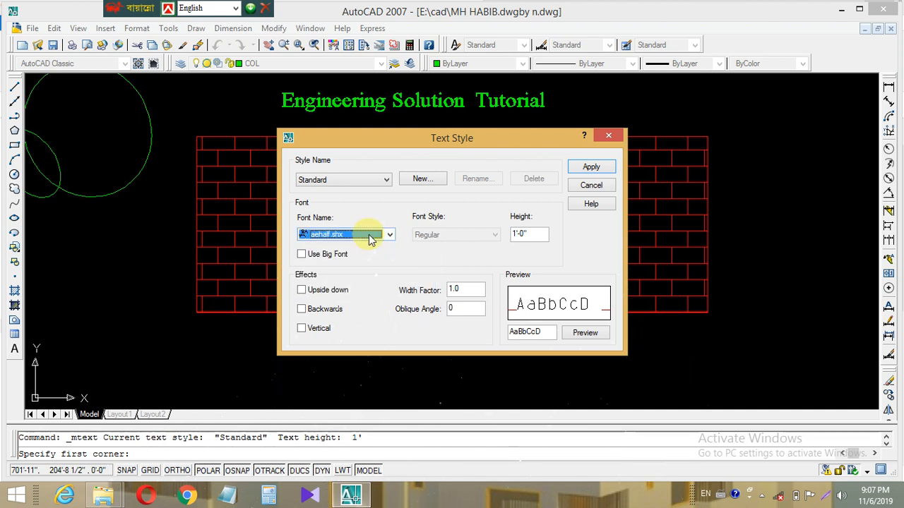
pyautogui.press('t')
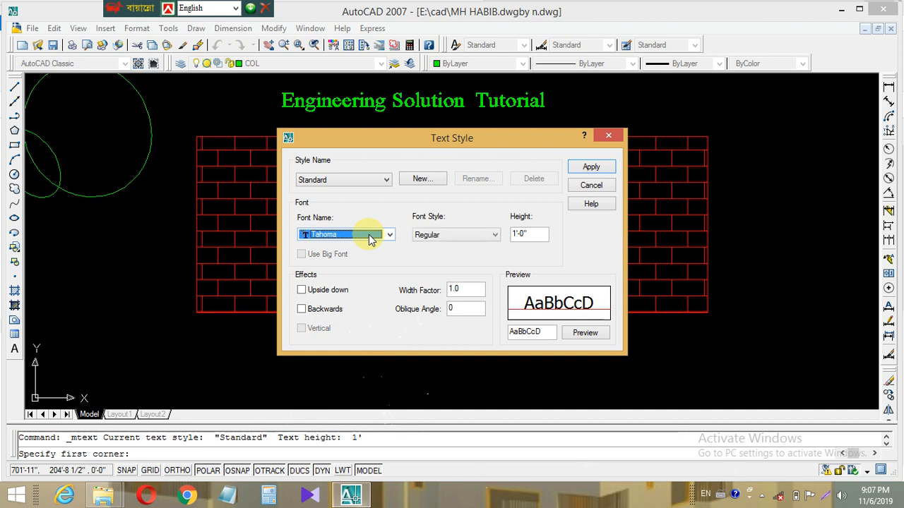
pyautogui.press('i')
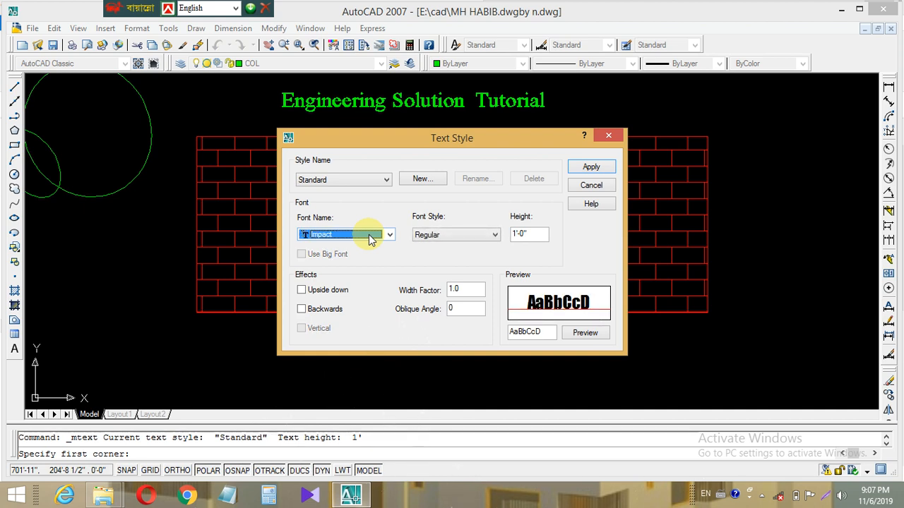
pyautogui.press('t')
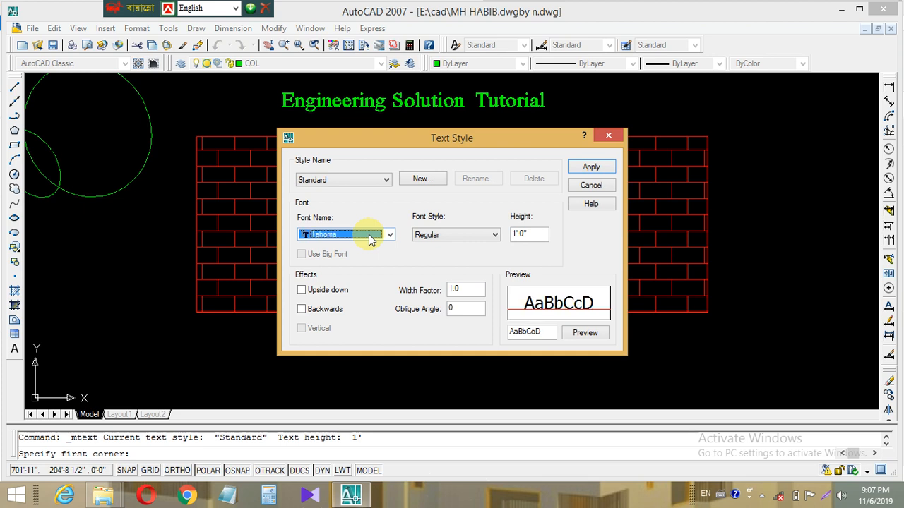
# Set the Standard text style's font to Times New Roman
pyautogui.click(389, 235)
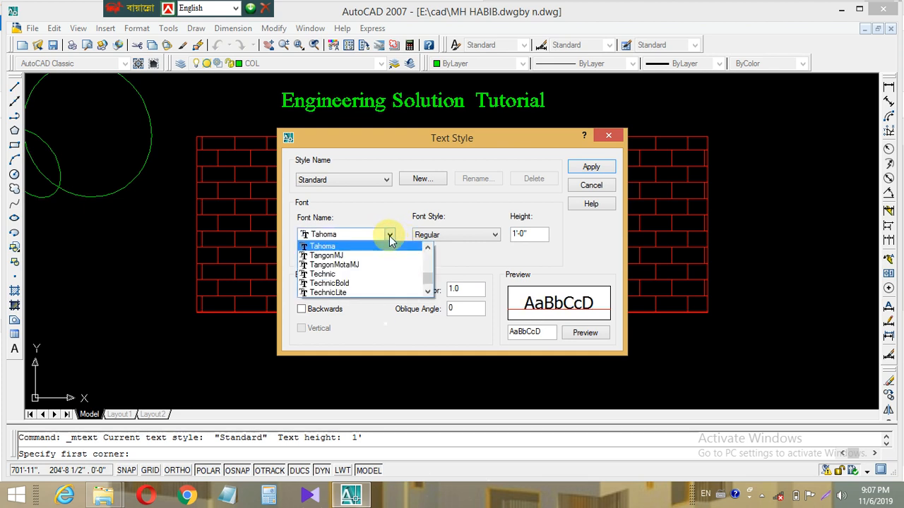
pyautogui.scroll(-1, 376, 273)
pyautogui.scroll(-1, 376, 273)
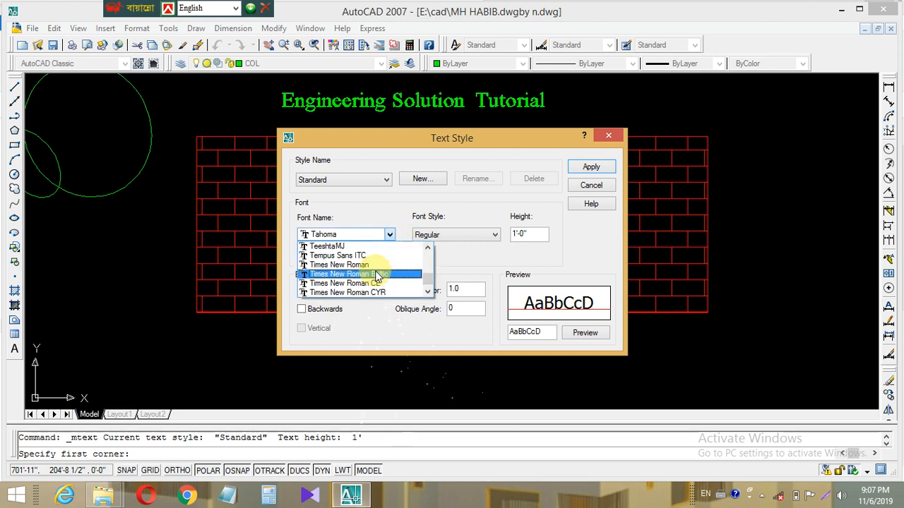
pyautogui.click(374, 266)
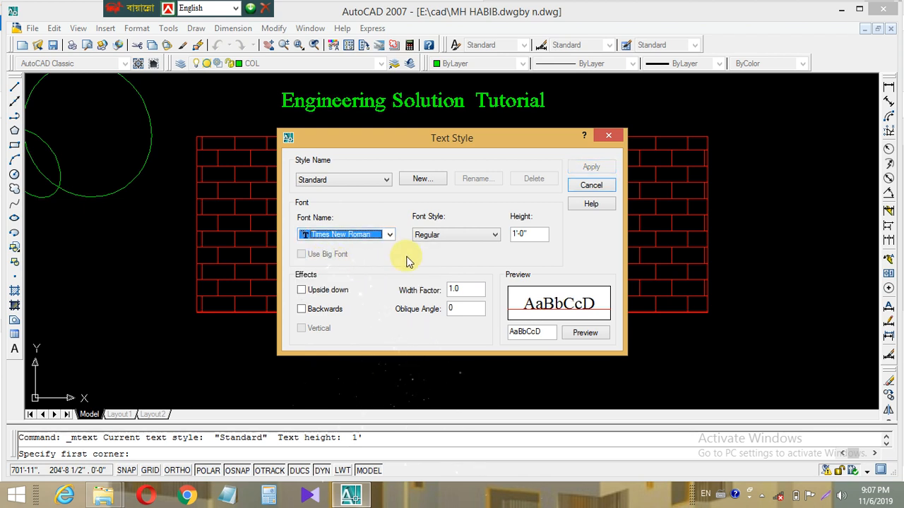
# Set the Standard text style's width factor to 2.0, apply the change and close the style settings
pyautogui.click(454, 290)
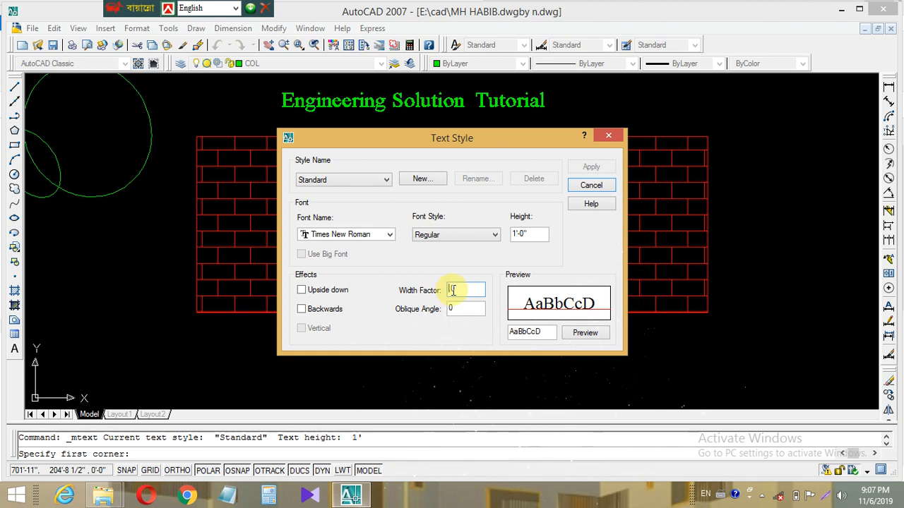
pyautogui.write('2')
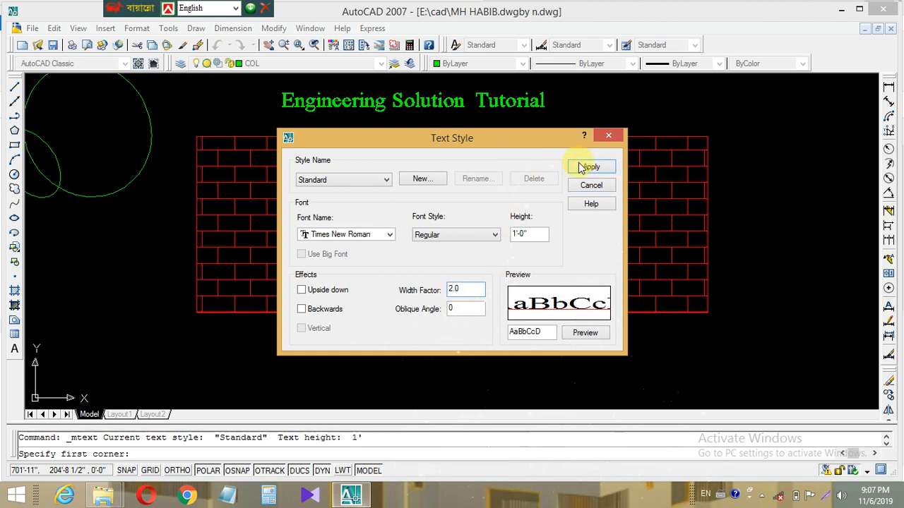
pyautogui.click(590, 169)
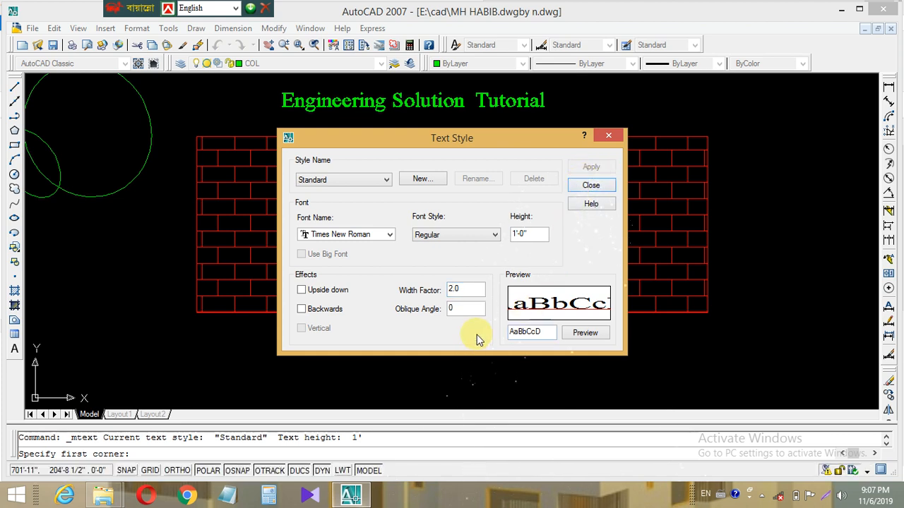
pyautogui.click(591, 189)
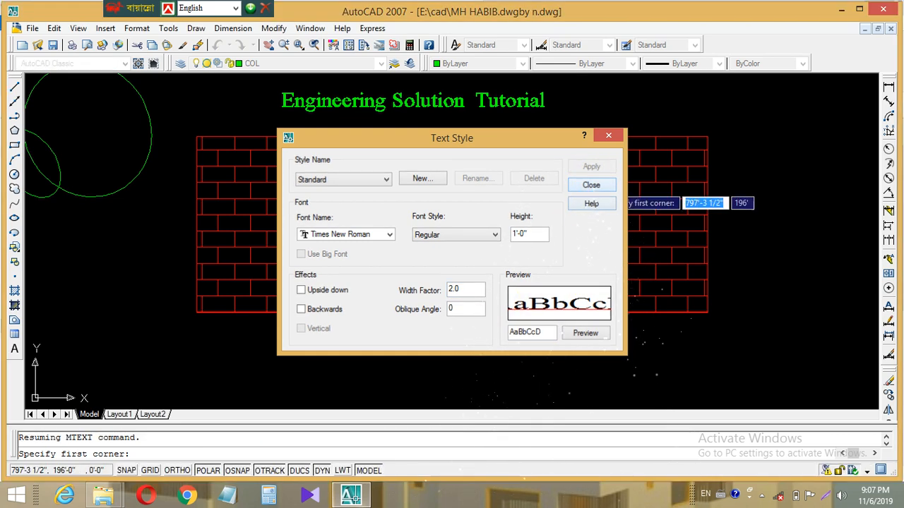
# Create a multiline text reading "Engineering Solution Tutorial" in a wide box just beneath the brick wall's lower edge
pyautogui.moveTo(406, 328); pyautogui.dragTo(401, 262, button='middle')
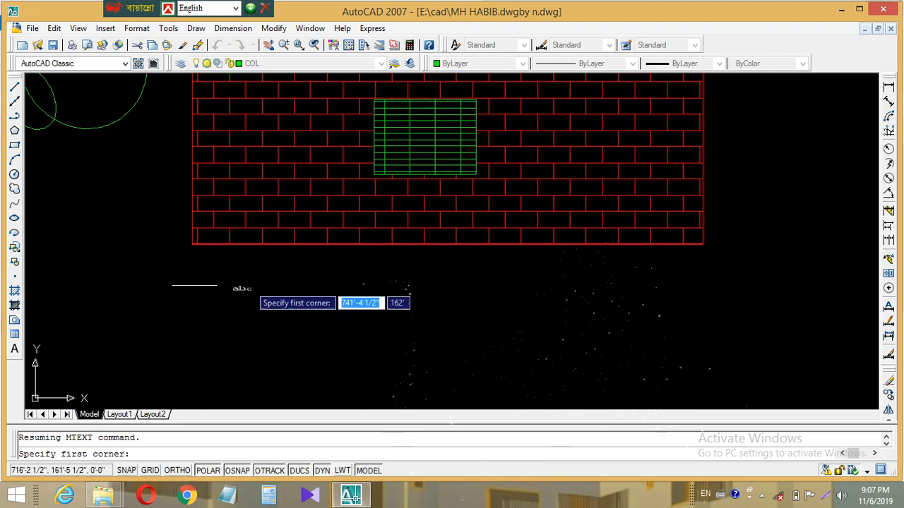
pyautogui.click(14, 351)
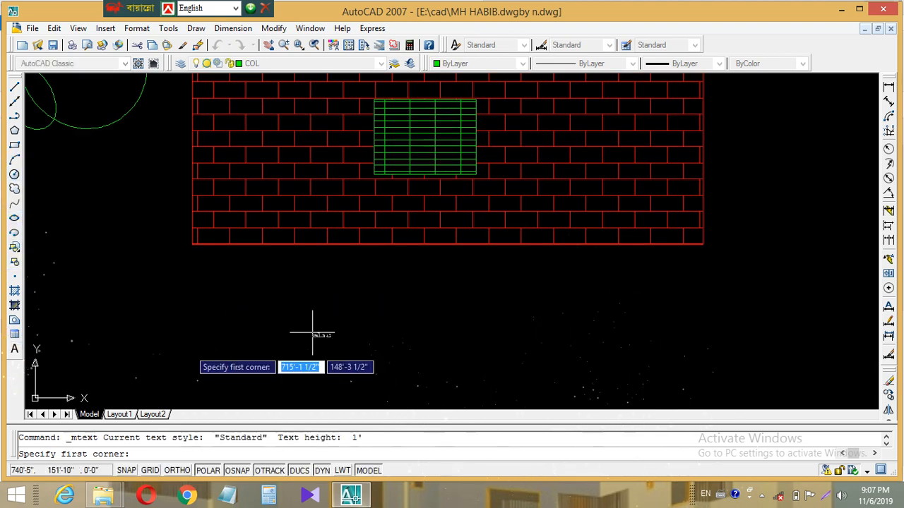
pyautogui.click(320, 262)
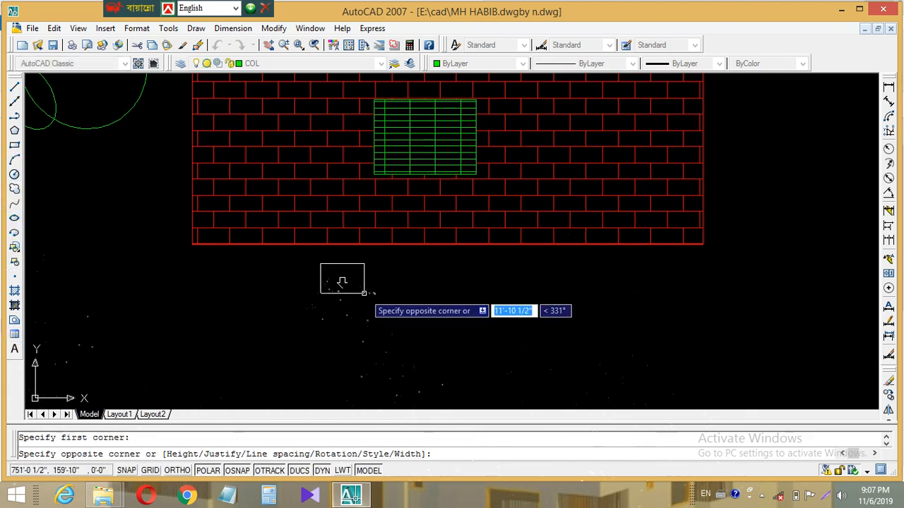
pyautogui.click(600, 308)
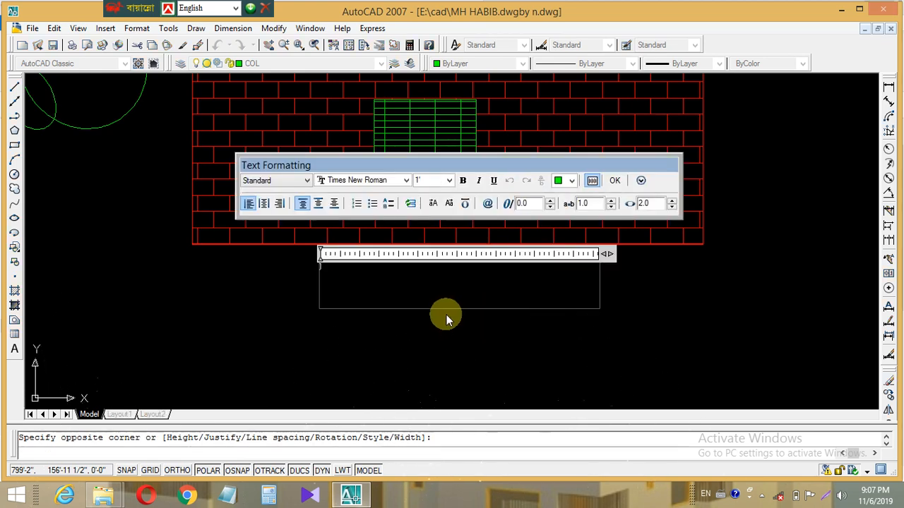
pyautogui.write('Enh')
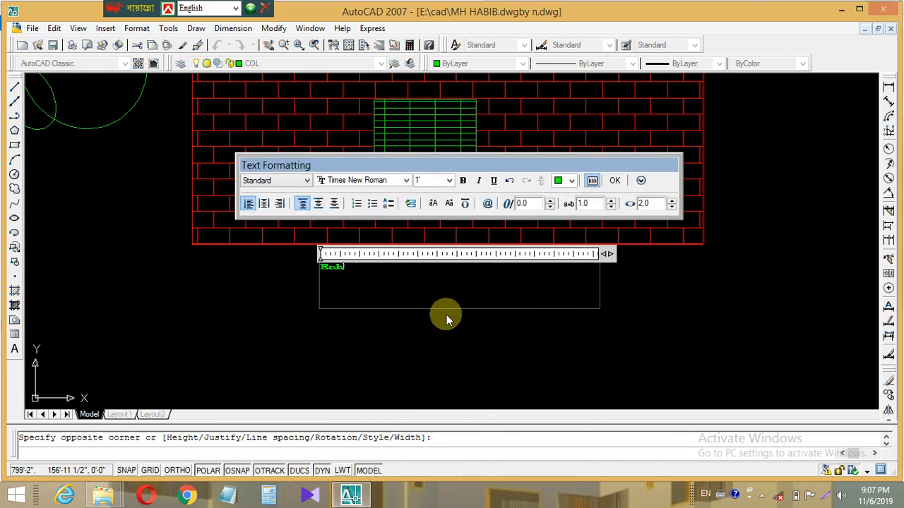
pyautogui.press('BackSpace')
pyautogui.write('gineering Solutio')
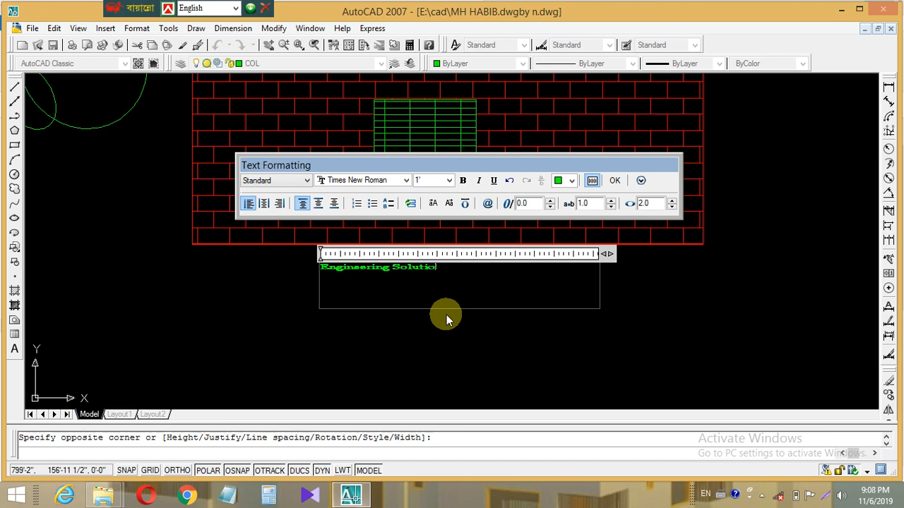
pyautogui.write('n Tut')
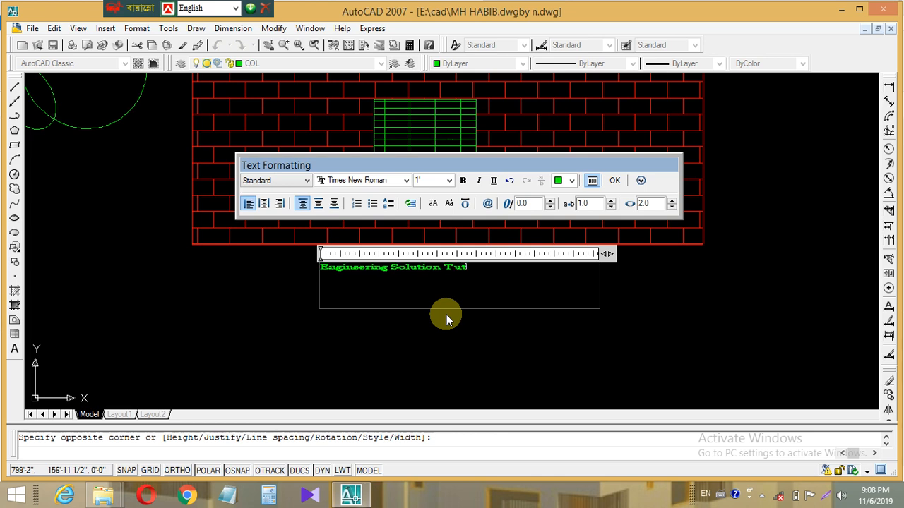
pyautogui.write('orial')
pyautogui.click(614, 180)
# Examine the new text beneath the brick wall and compare its letter width with the text above the wall
pyautogui.scroll(4, 421, 290)
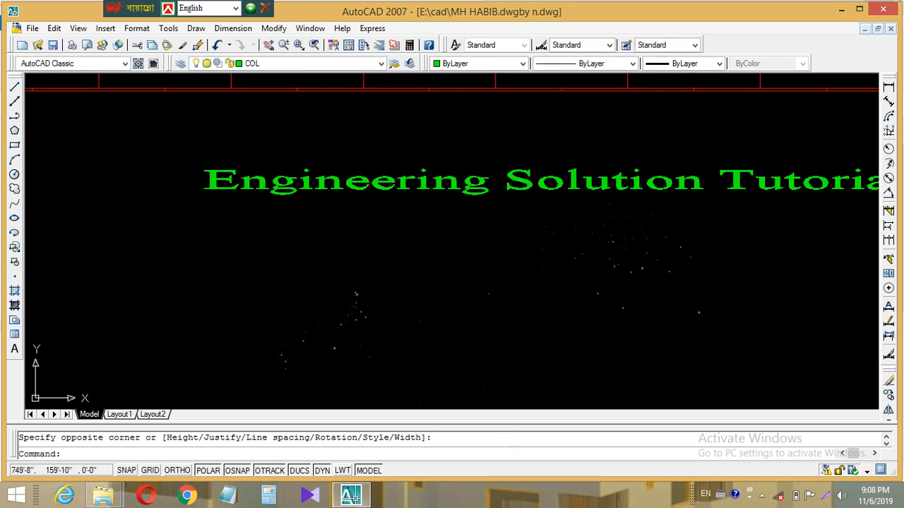
pyautogui.scroll(-6, 511, 303)
pyautogui.scroll(-4, 533, 308)
pyautogui.scroll(6, 550, 205)
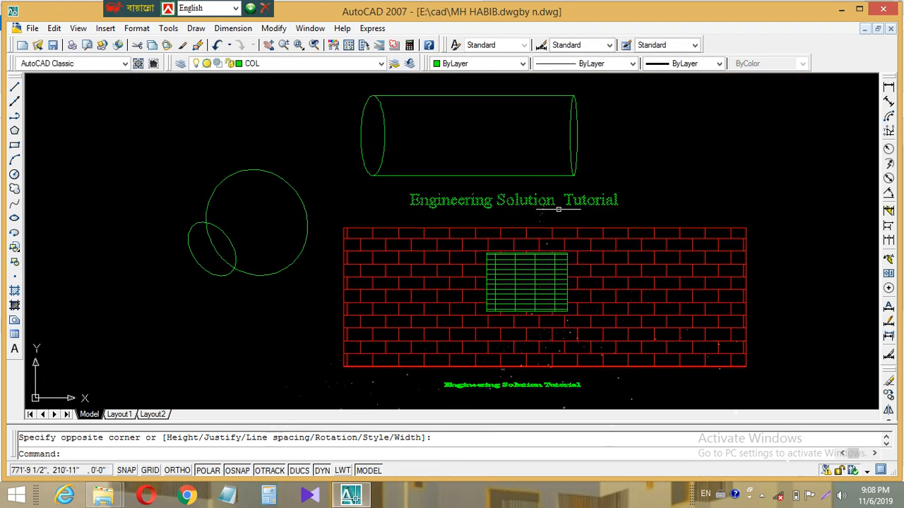
pyautogui.scroll(6, 539, 309)
pyautogui.moveTo(522, 309)
pyautogui.mouseDown(button='middle')
pyautogui.moveTo(517, 190)
pyautogui.moveTo(533, 109)
pyautogui.mouseUp(button='middle')
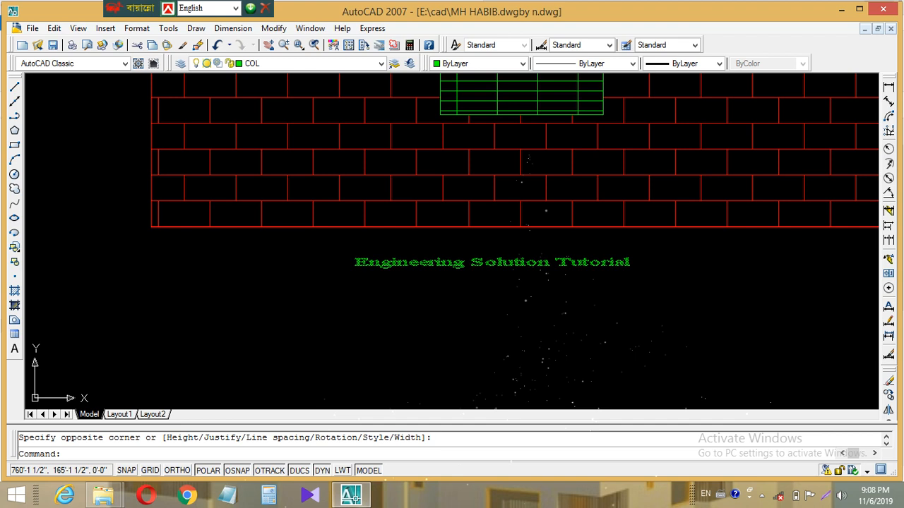
pyautogui.doubleClick(495, 263)
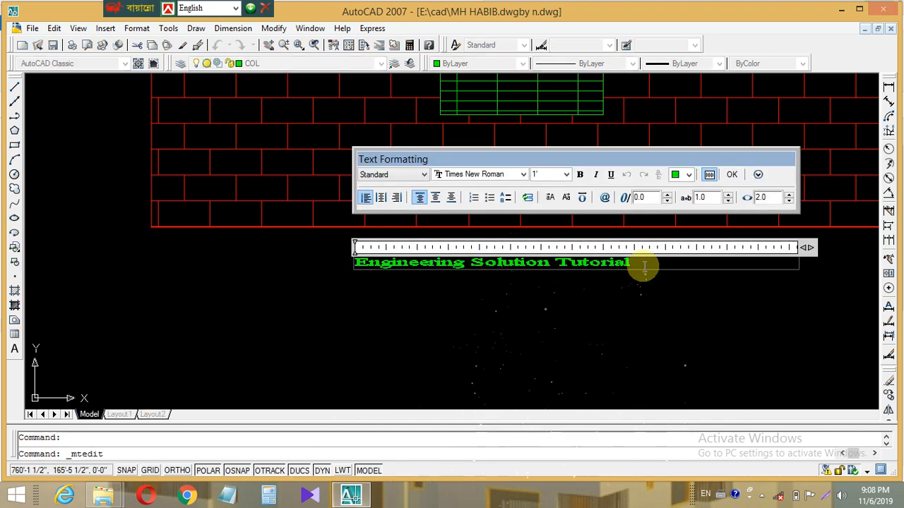
pyautogui.moveTo(630, 264); pyautogui.dragTo(360, 250)
pyautogui.click(581, 308)
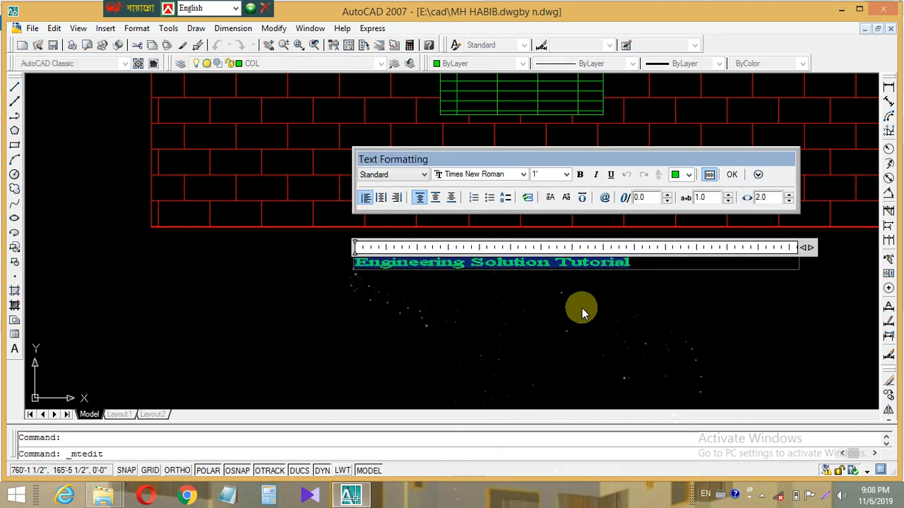
pyautogui.click(603, 271)
pyautogui.click(604, 272)
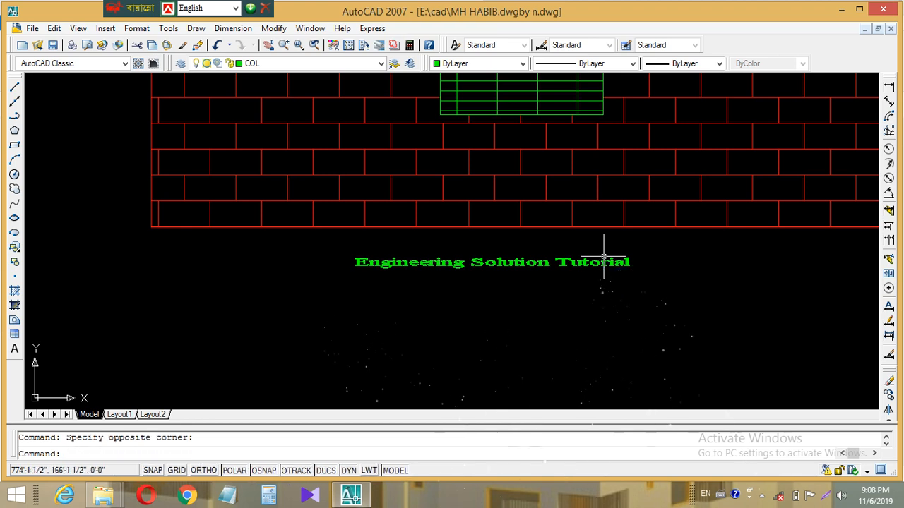
pyautogui.doubleClick(632, 266)
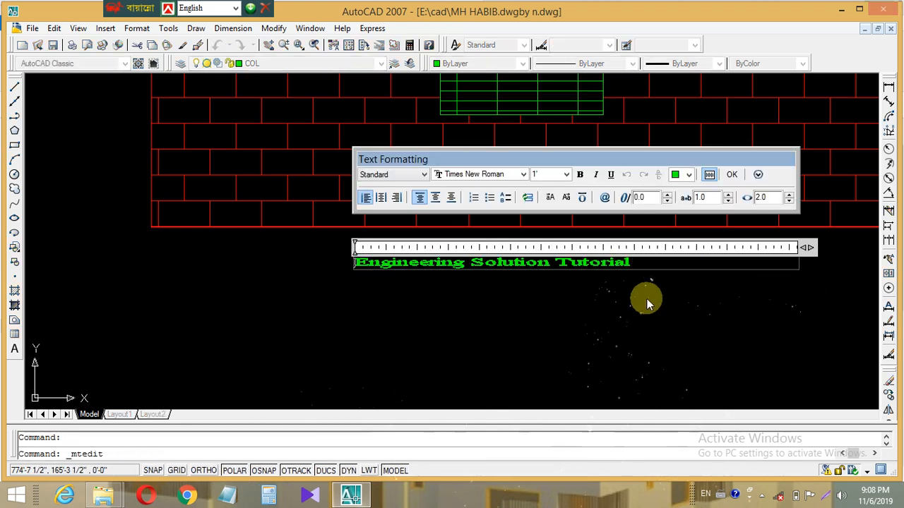
pyautogui.click(644, 299)
# Stretch the box of the text beneath the brick wall downward from its lower right corner to make it taller
pyautogui.click(602, 266)
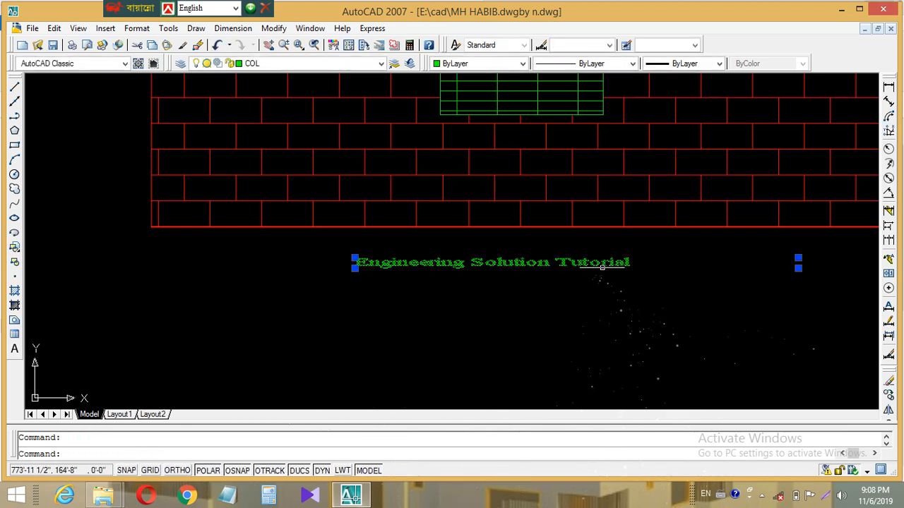
pyautogui.click(798, 268)
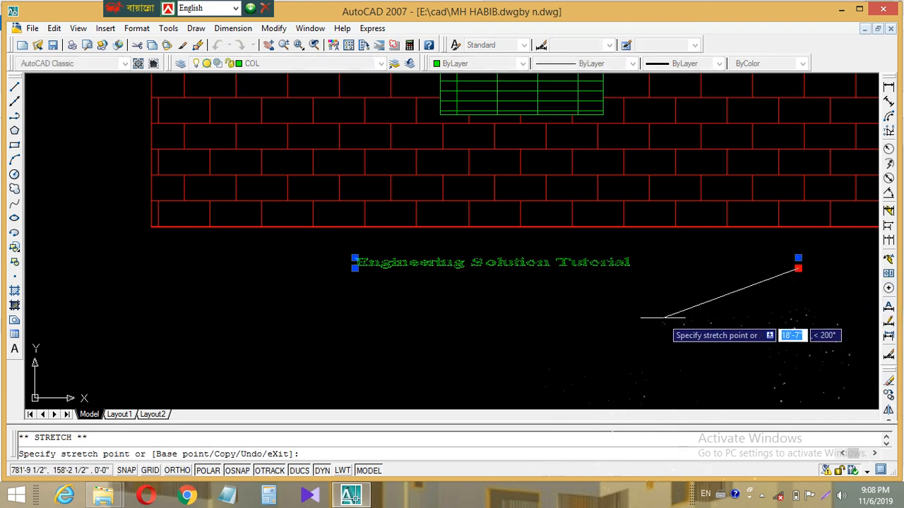
pyautogui.click(798, 287)
pyautogui.click(420, 329)
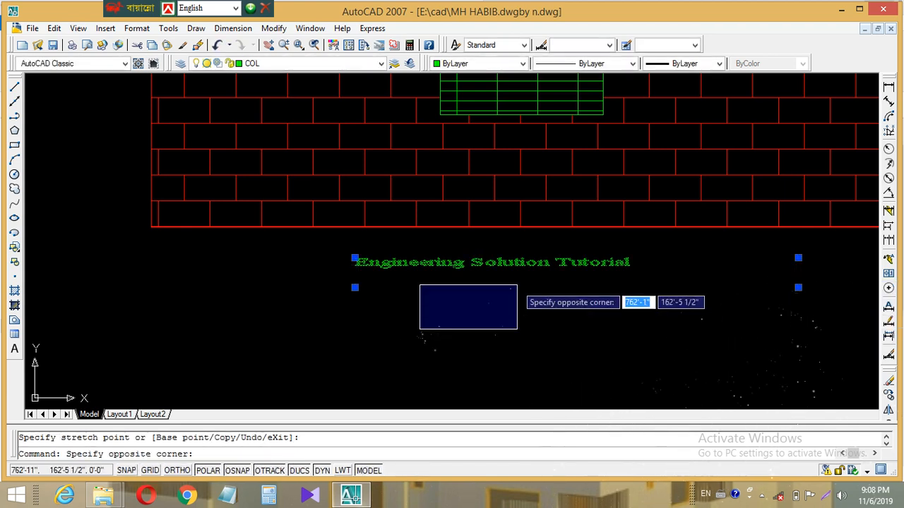
pyautogui.click(516, 285)
# Set the width factor of the whole text beneath the brick wall to 0.1 and finish editing it
pyautogui.doubleClick(603, 268)
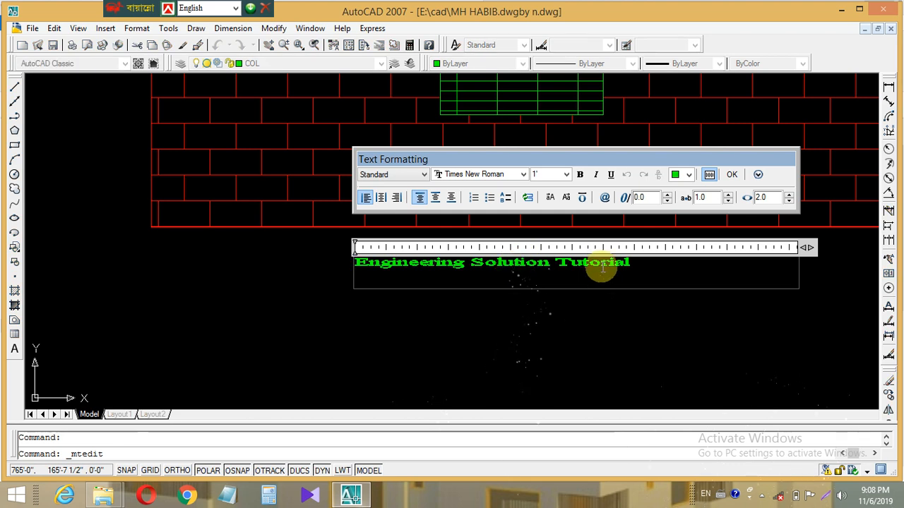
pyautogui.moveTo(644, 261); pyautogui.dragTo(357, 258)
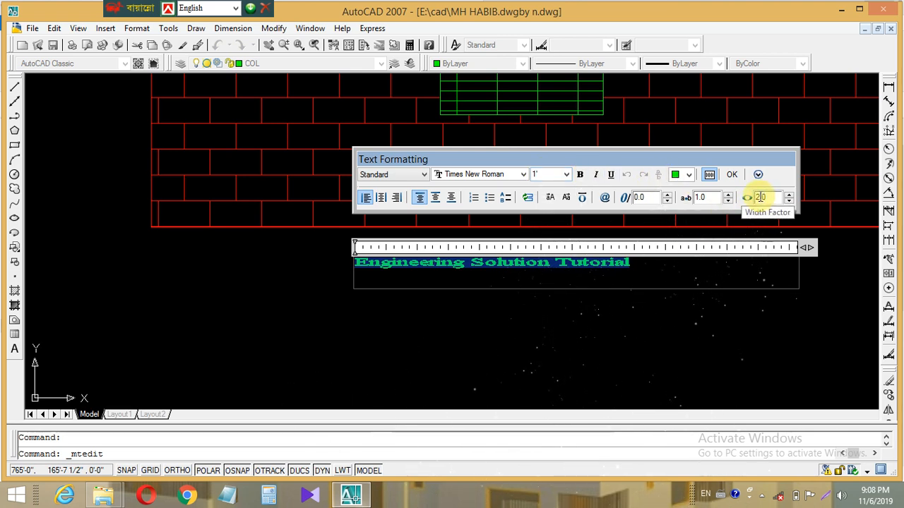
pyautogui.press('BackSpace')
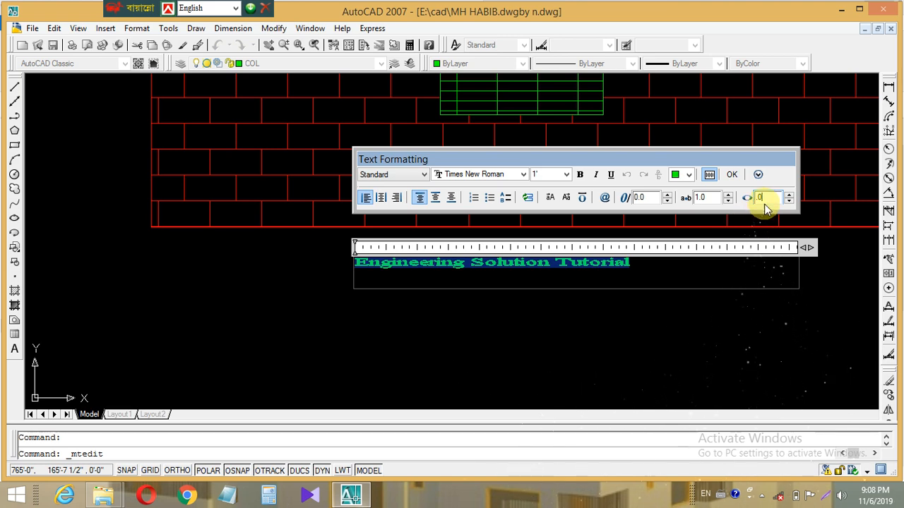
pyautogui.click(759, 198)
pyautogui.write('1')
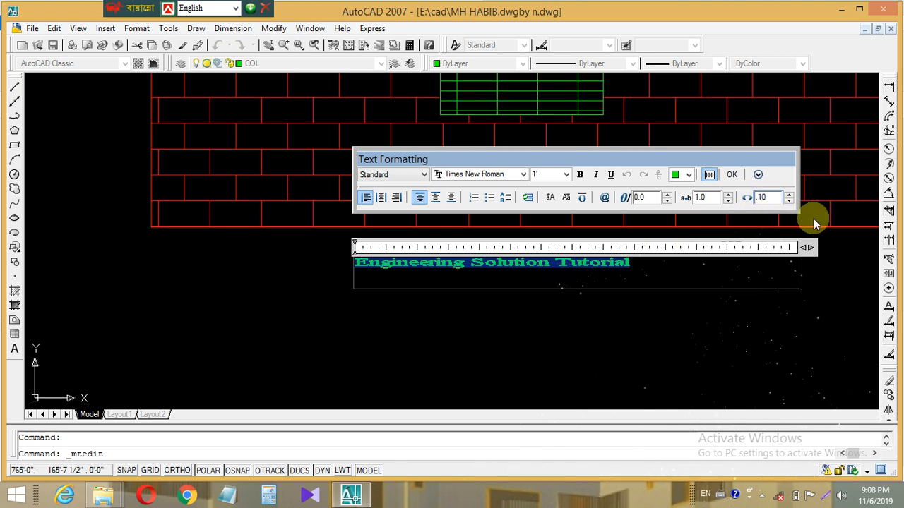
pyautogui.click(733, 175)
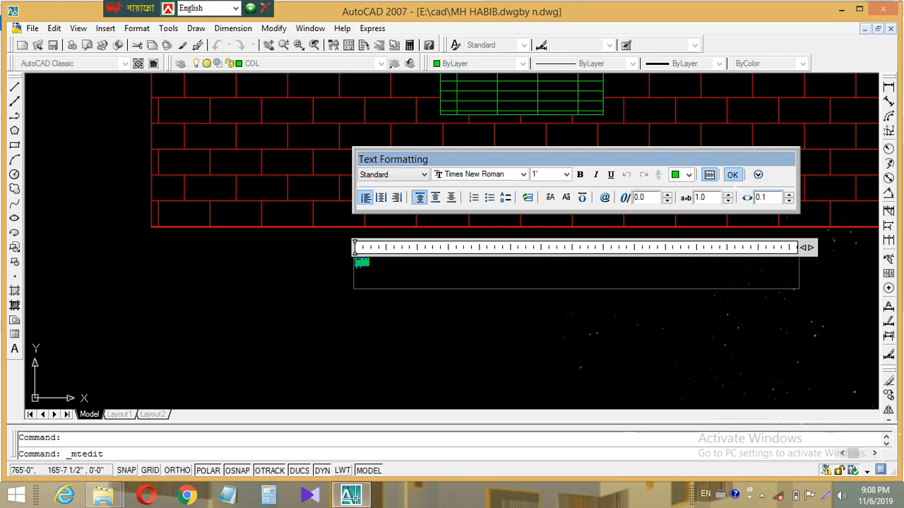
# Examine the narrowed letters of the text beneath the brick wall at close range and in relation to the wall
pyautogui.scroll(6, 376, 264)
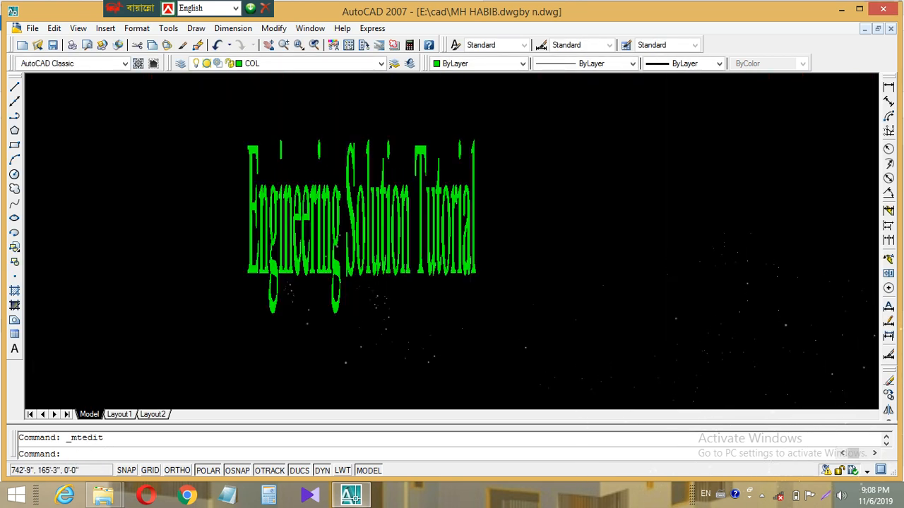
pyautogui.scroll(-2, 404, 259)
pyautogui.scroll(-3, 399, 257)
pyautogui.scroll(4, 426, 256)
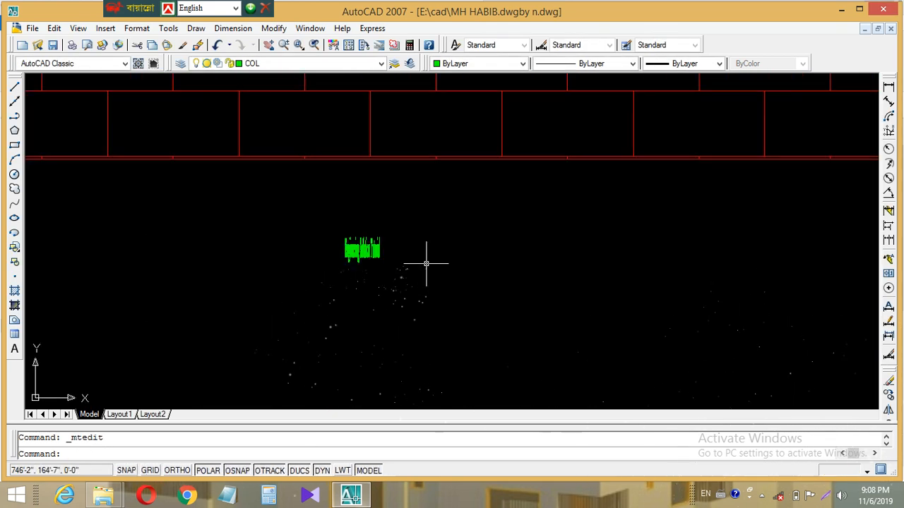
pyautogui.scroll(2, 327, 221)
pyautogui.scroll(-5, 402, 248)
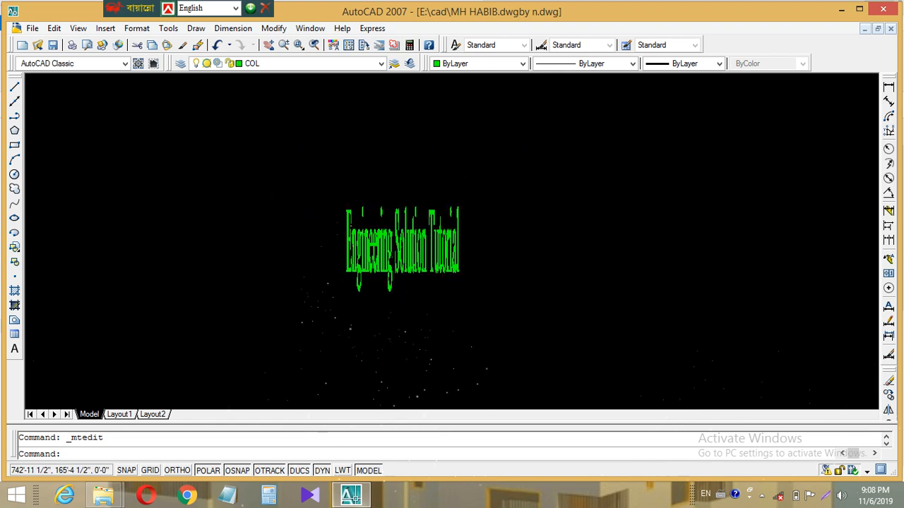
# Set the width factor of the whole text beneath the brick wall to 1 and finish editing it
pyautogui.doubleClick(462, 248)
pyautogui.moveTo(462, 248); pyautogui.dragTo(353, 245)
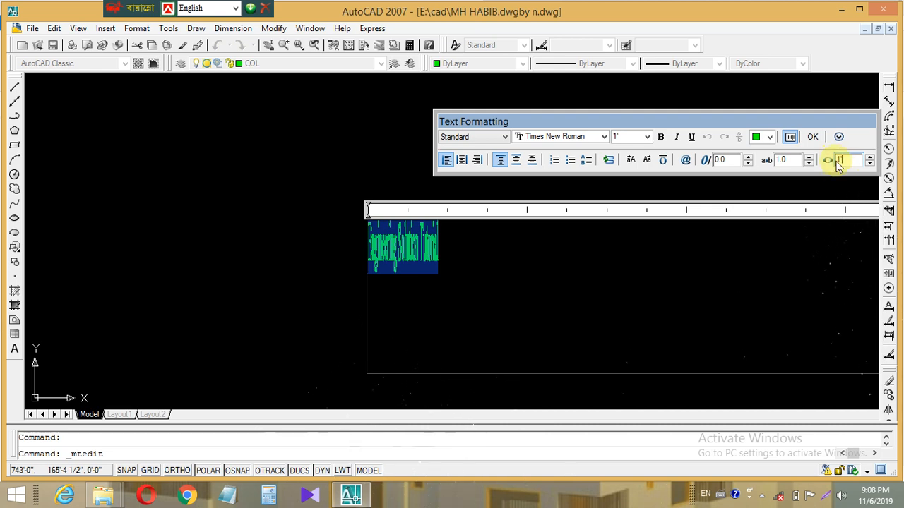
pyautogui.press('Return')
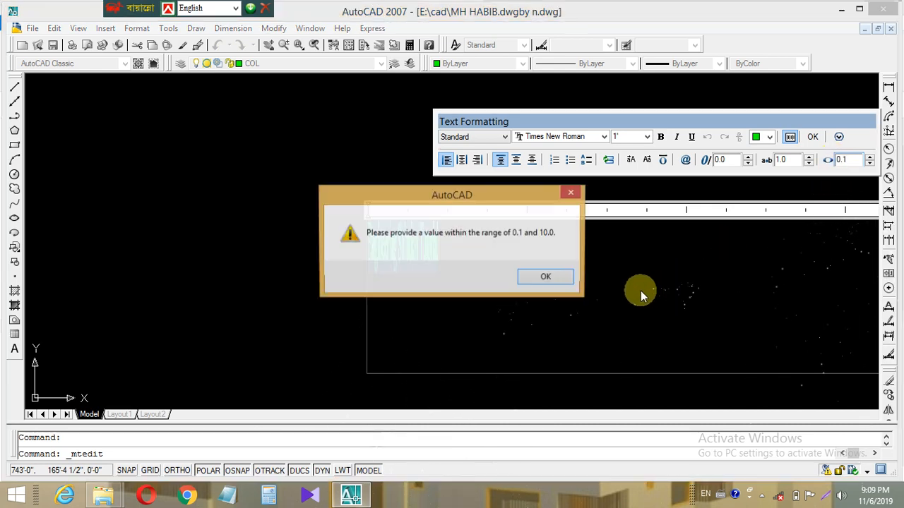
pyautogui.click(559, 278)
pyautogui.click(842, 159)
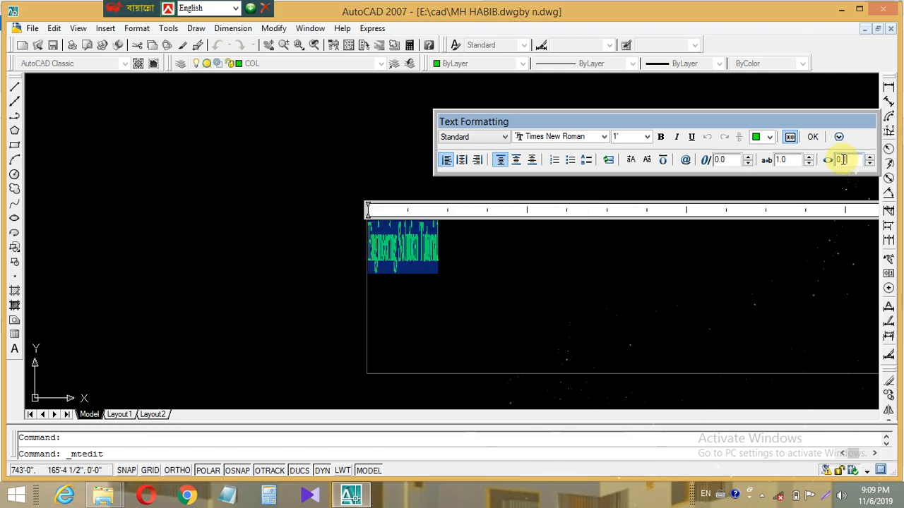
pyautogui.press('BackSpace')
pyautogui.click(852, 163)
pyautogui.press('BackSpace')
pyautogui.press('BackSpace')
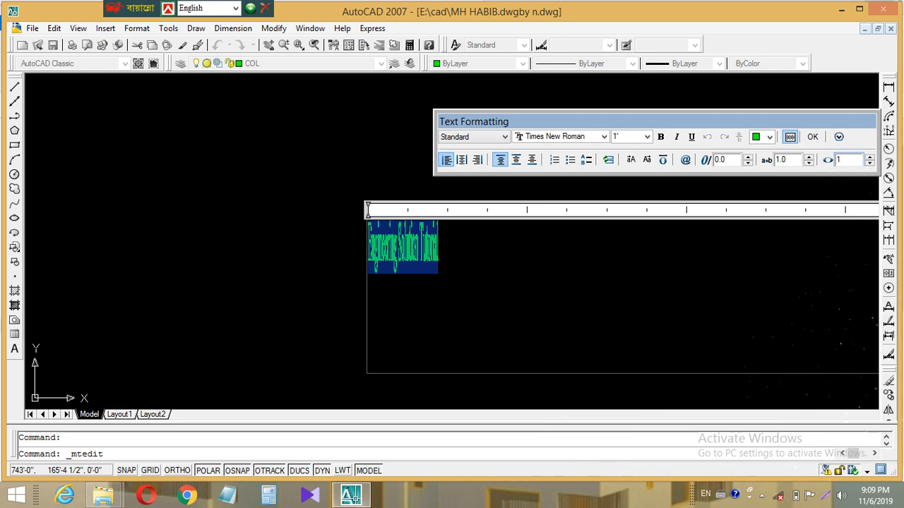
pyautogui.write('1')
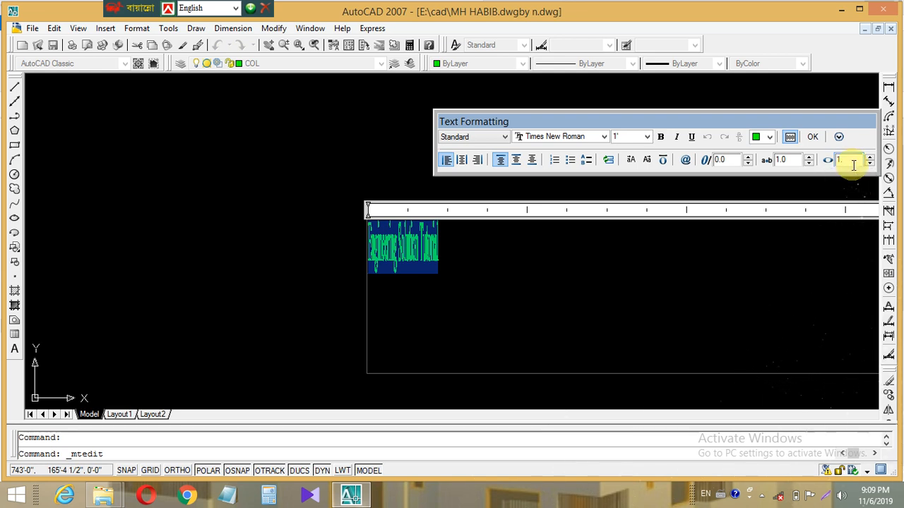
pyautogui.click(812, 137)
# Compare the letter proportions of the text beneath the brick wall with those of the larger text above it
pyautogui.scroll(-6, 665, 261)
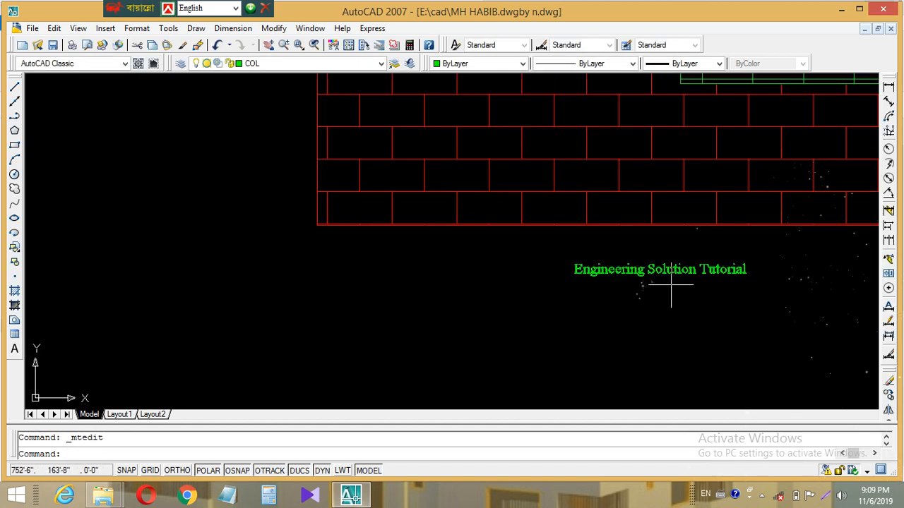
pyautogui.moveTo(665, 283); pyautogui.dragTo(486, 313, button='middle')
pyautogui.scroll(-3, 552, 312)
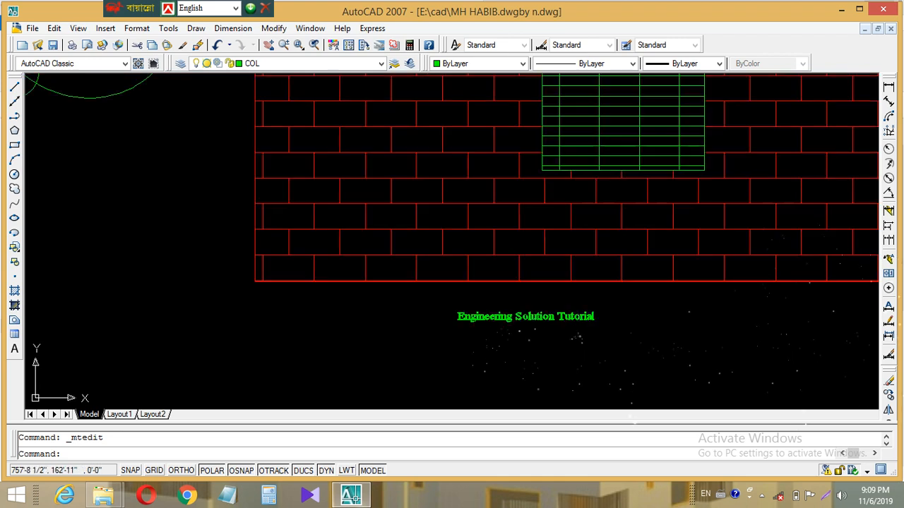
pyautogui.moveTo(736, 270)
pyautogui.mouseDown(button='middle')
pyautogui.moveTo(544, 250)
pyautogui.moveTo(475, 231)
pyautogui.mouseUp(button='middle')
pyautogui.scroll(-2, 523, 283)
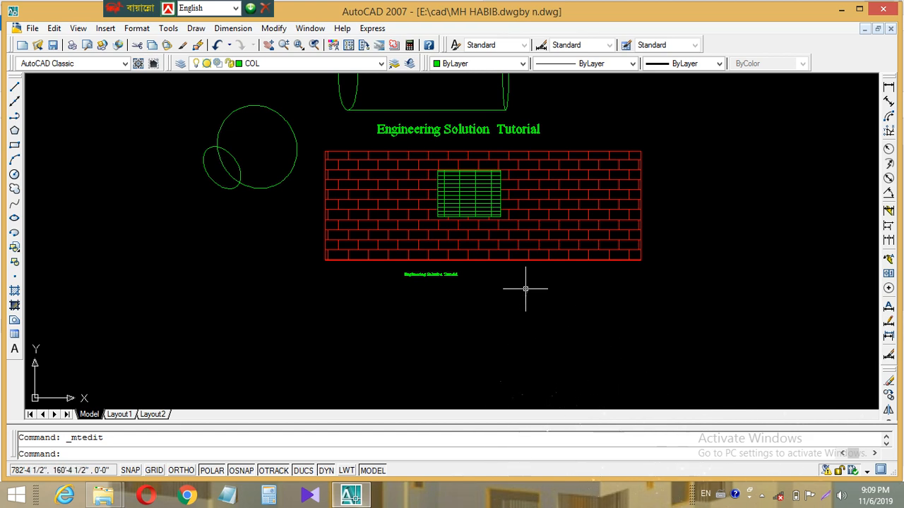
pyautogui.scroll(6, 526, 288)
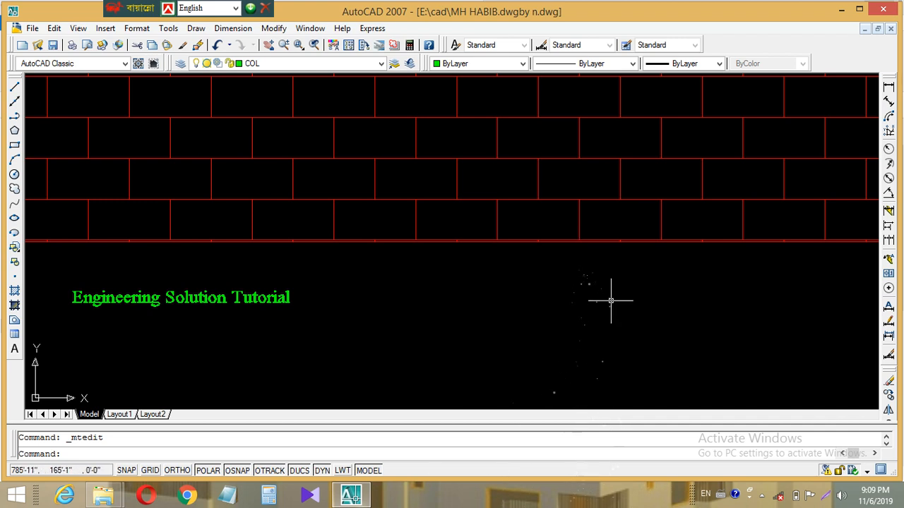
pyautogui.scroll(-6, 611, 302)
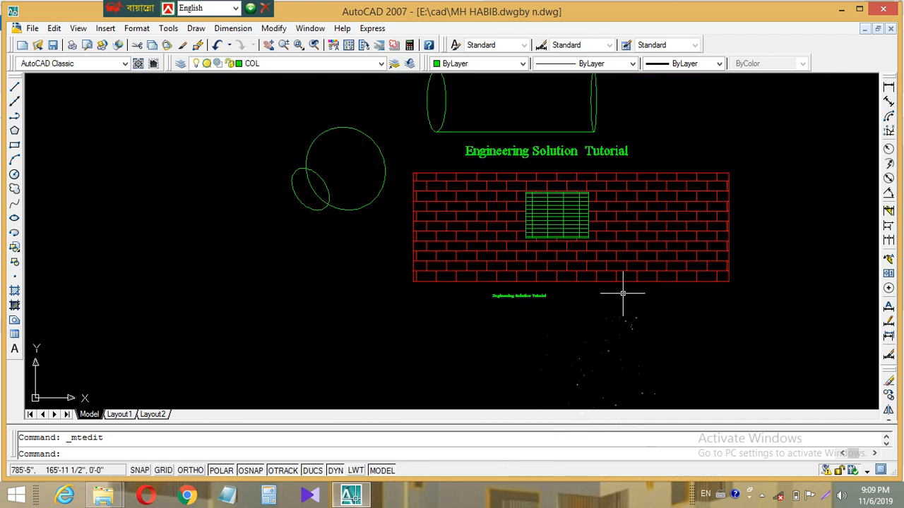
pyautogui.scroll(4, 530, 127)
pyautogui.scroll(1, 565, 178)
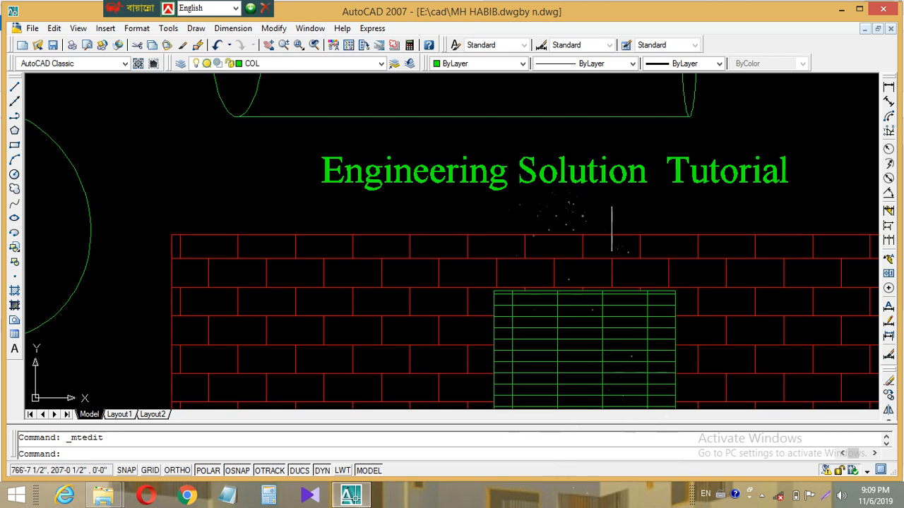
pyautogui.scroll(4, 612, 212)
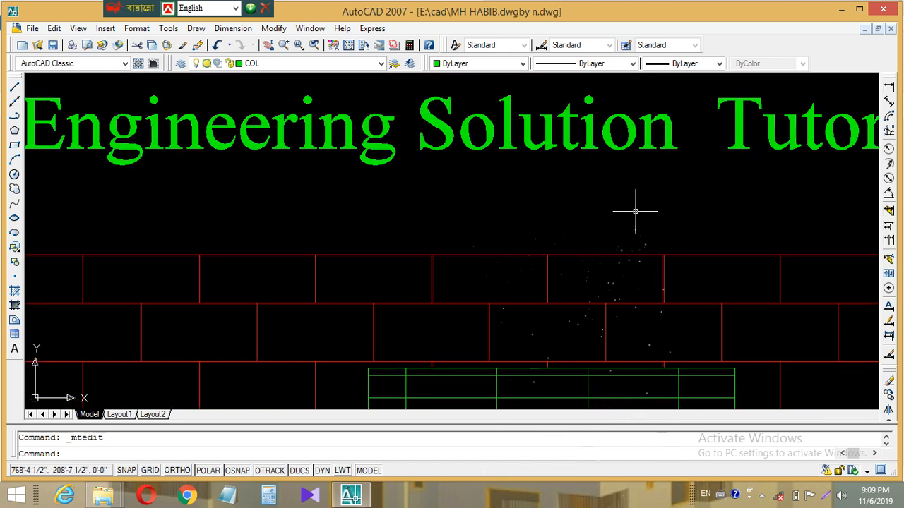
pyautogui.scroll(-3, 635, 210)
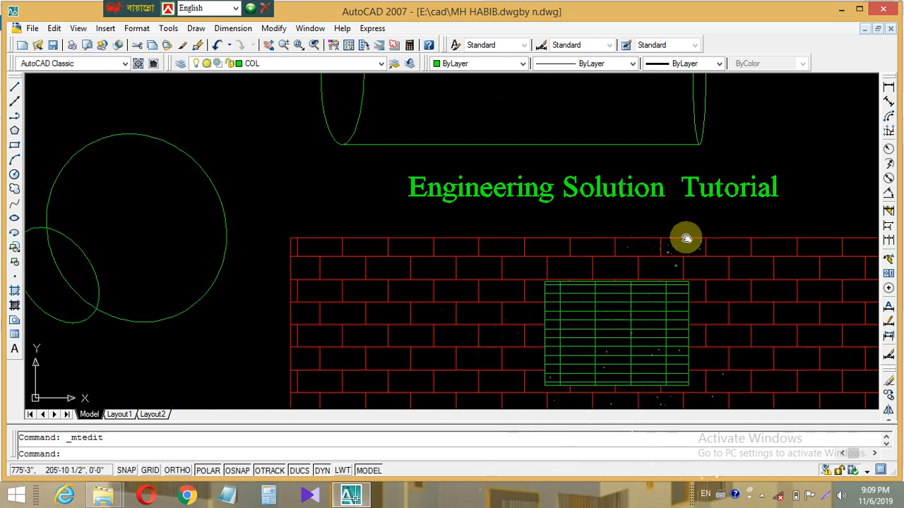
# Create a multiline text containing the phone number in a wide box just beyond the brick wall's upper right corner
pyautogui.moveTo(683, 238); pyautogui.dragTo(395, 192, button='middle')
pyautogui.moveTo(657, 216); pyautogui.dragTo(353, 242, button='middle')
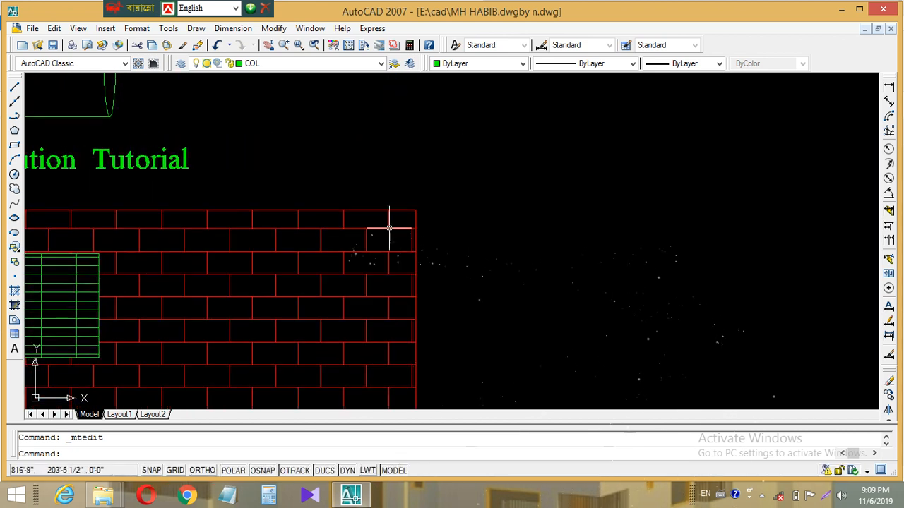
pyautogui.moveTo(439, 222); pyautogui.dragTo(401, 255, button='middle')
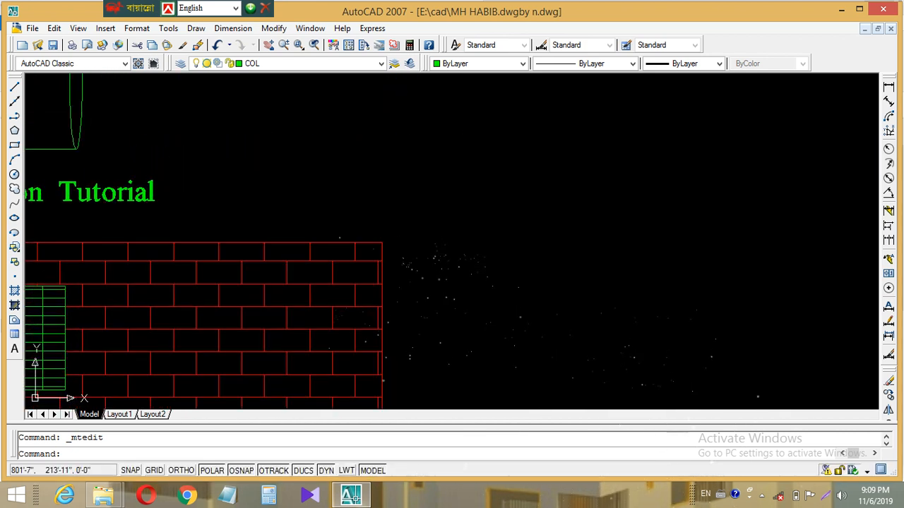
pyautogui.click(17, 353)
pyautogui.click(389, 139)
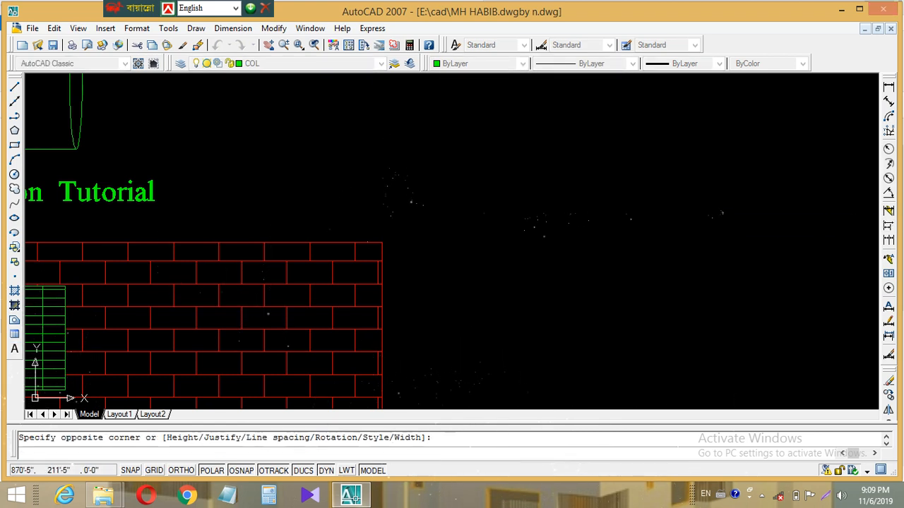
pyautogui.click(722, 206)
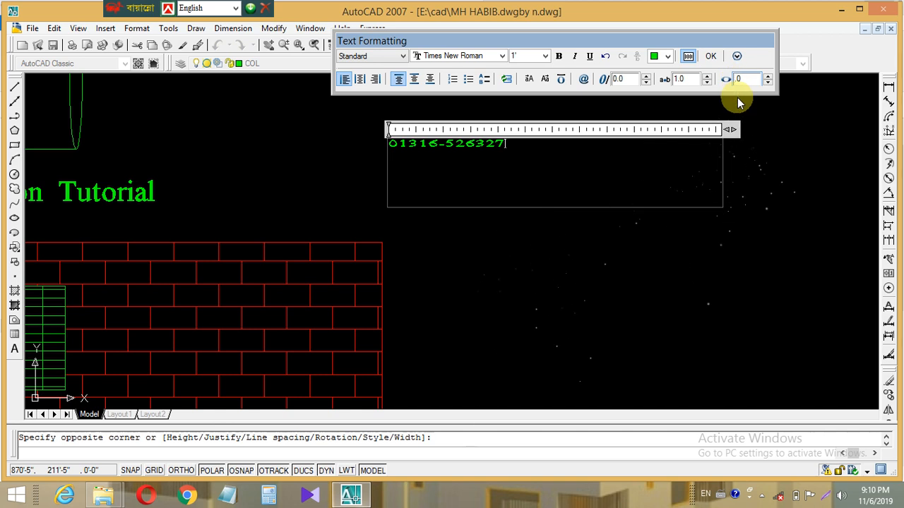
pyautogui.click(710, 56)
# Set the Standard text style's width factor to 1.0 and apply the change
pyautogui.scroll(4, 420, 141)
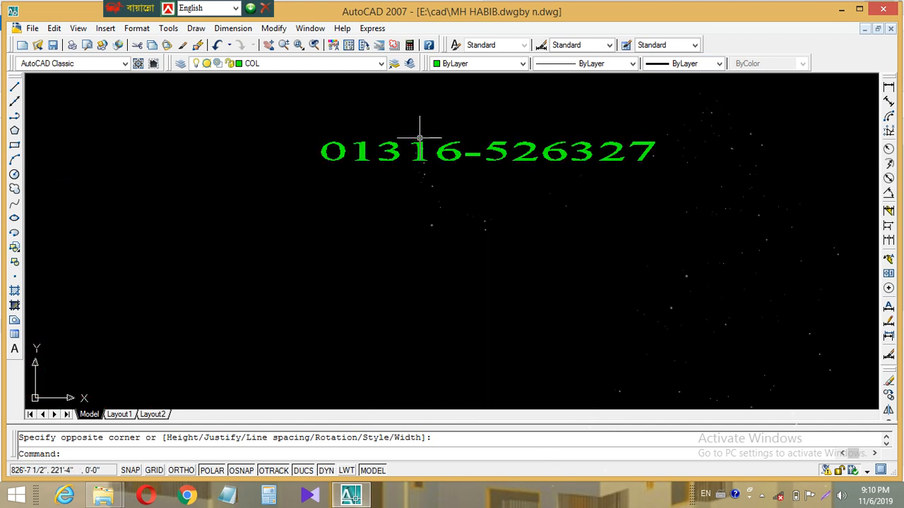
pyautogui.scroll(3, 534, 183)
pyautogui.moveTo(535, 183); pyautogui.dragTo(544, 265, button='middle')
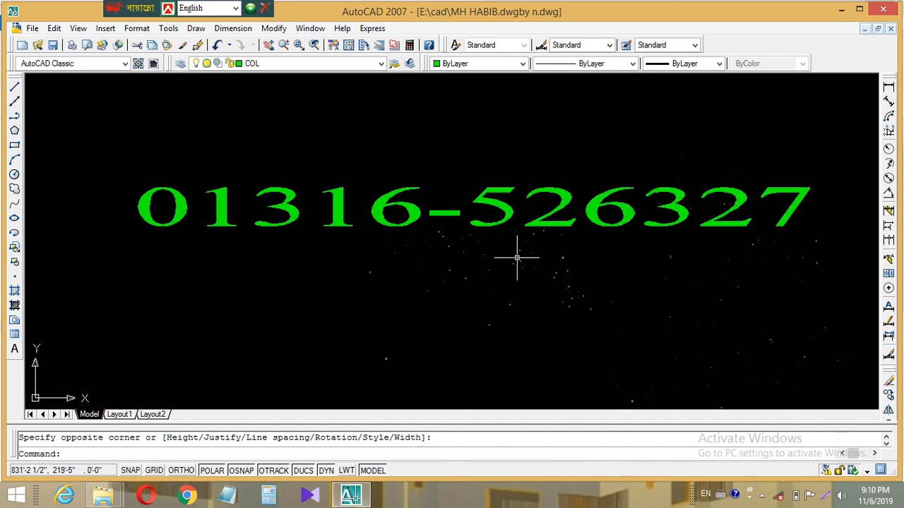
pyautogui.scroll(-2, 553, 260)
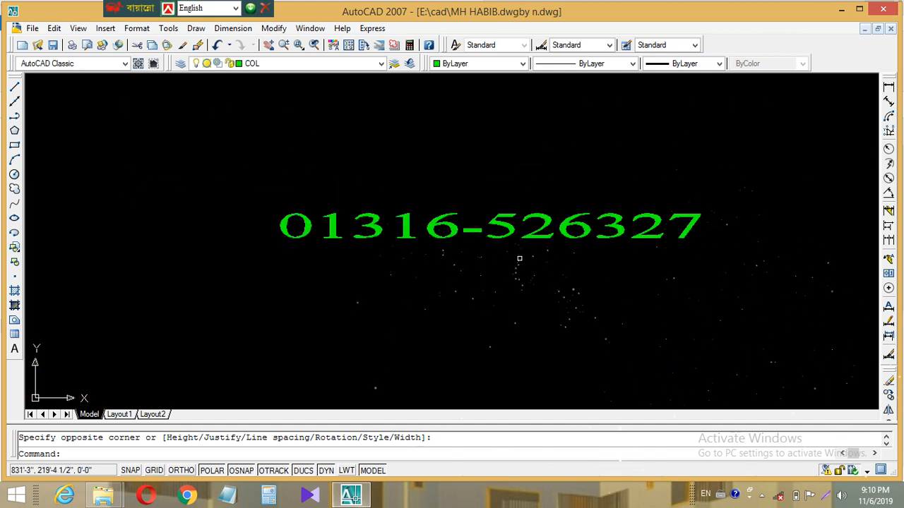
pyautogui.click(137, 28)
pyautogui.click(157, 129)
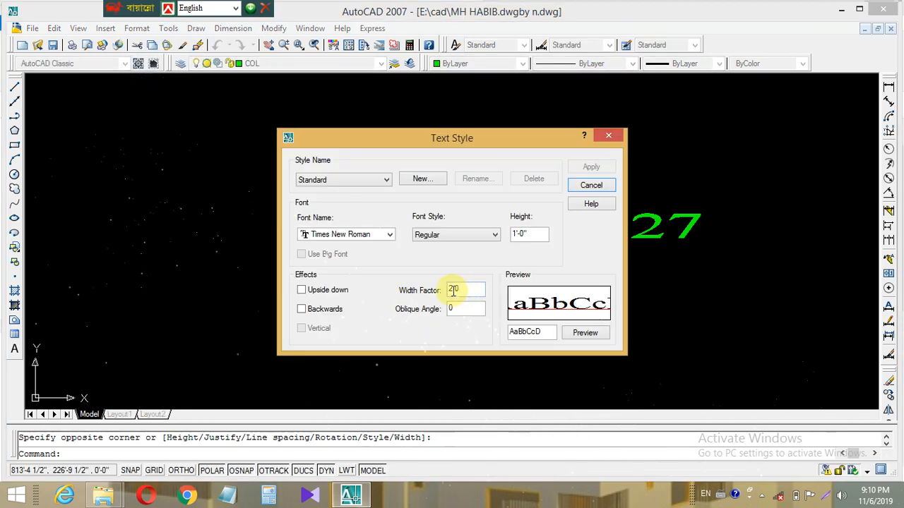
pyautogui.click(464, 309)
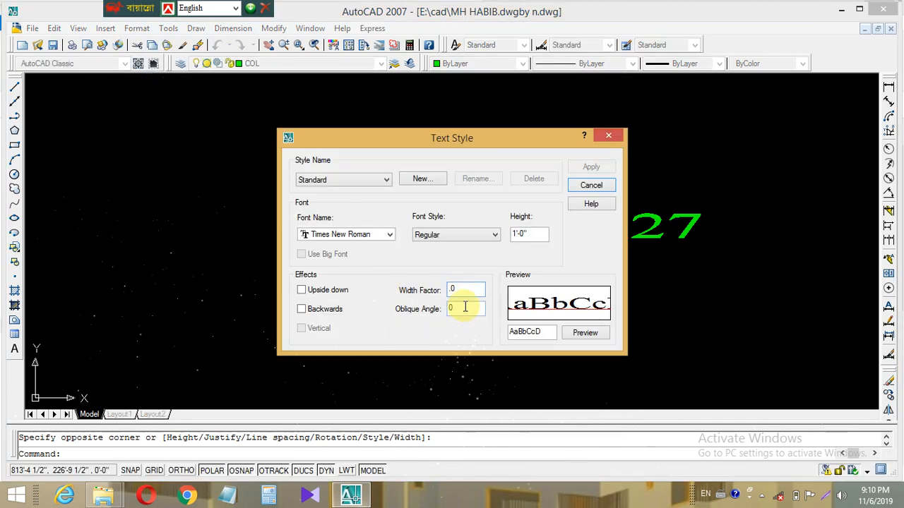
pyautogui.write('1')
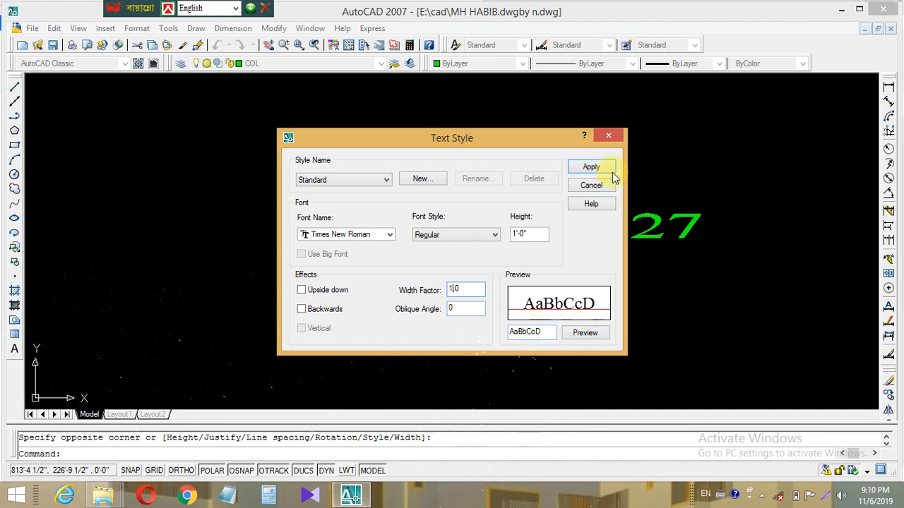
pyautogui.click(591, 166)
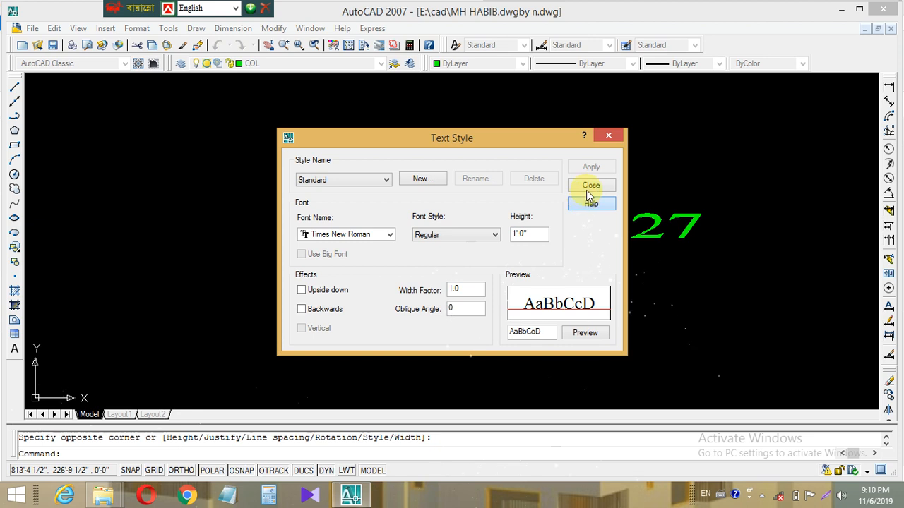
# Close the text style settings and examine the character proportions of the phone number text beyond the brick wall's upper right corner
pyautogui.click(590, 187)
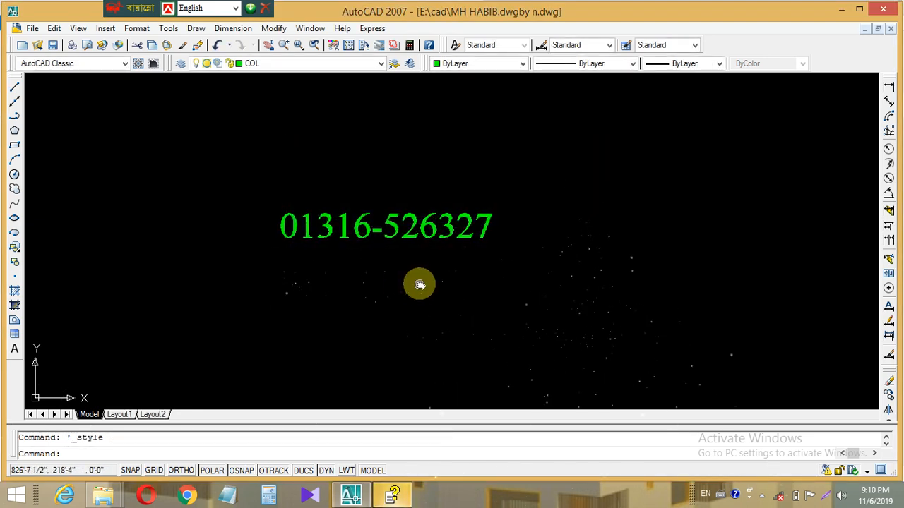
pyautogui.moveTo(419, 284); pyautogui.dragTo(544, 254, button='middle')
pyautogui.scroll(-4, 527, 261)
pyautogui.scroll(2, 502, 303)
pyautogui.scroll(3, 589, 139)
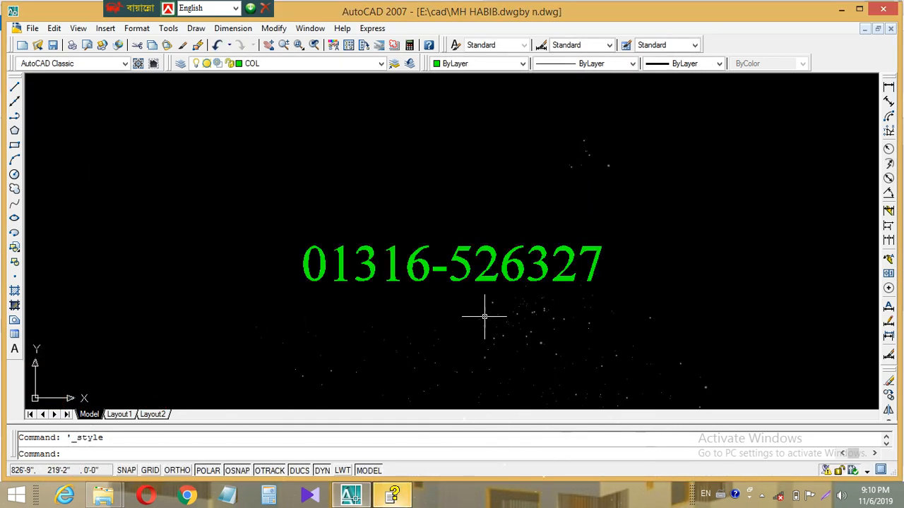
pyautogui.scroll(3, 480, 317)
pyautogui.scroll(3, 549, 139)
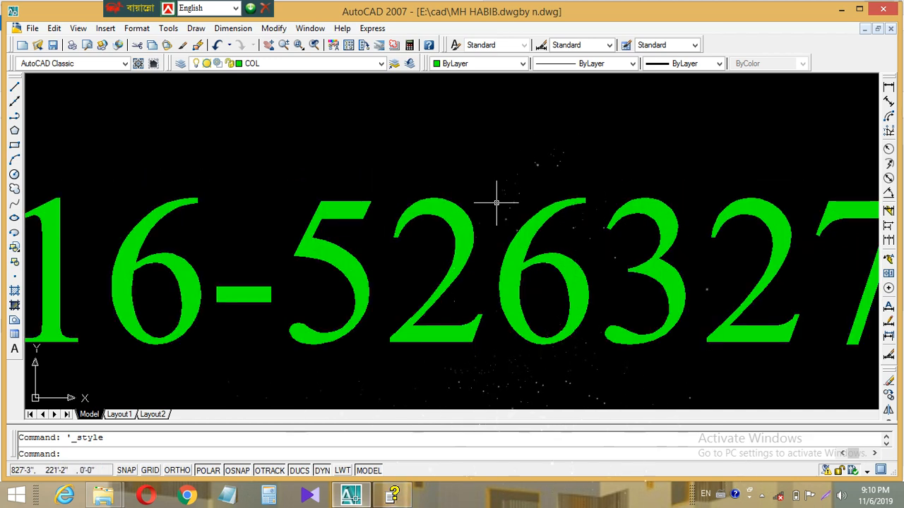
pyautogui.scroll(-3, 496, 226)
pyautogui.moveTo(466, 292); pyautogui.dragTo(536, 260, button='middle')
pyautogui.scroll(-3, 516, 269)
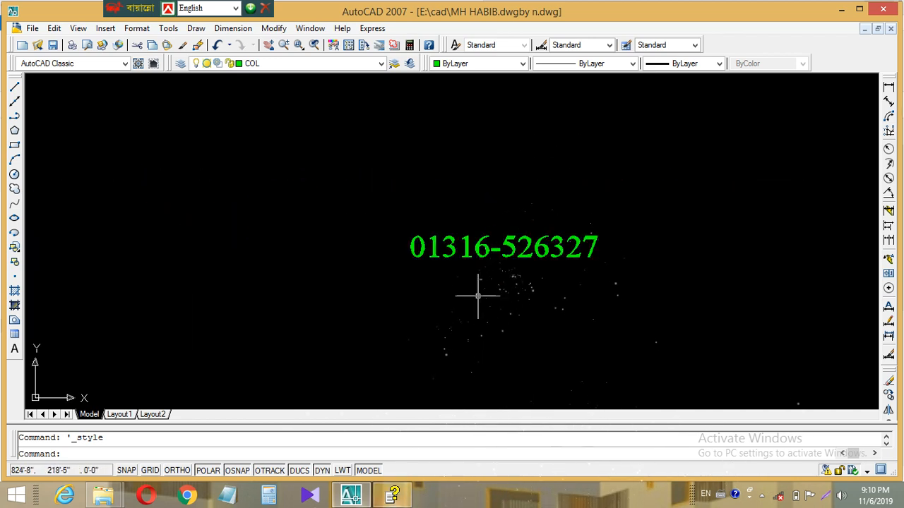
pyautogui.scroll(1, 494, 262)
pyautogui.scroll(3, 557, 254)
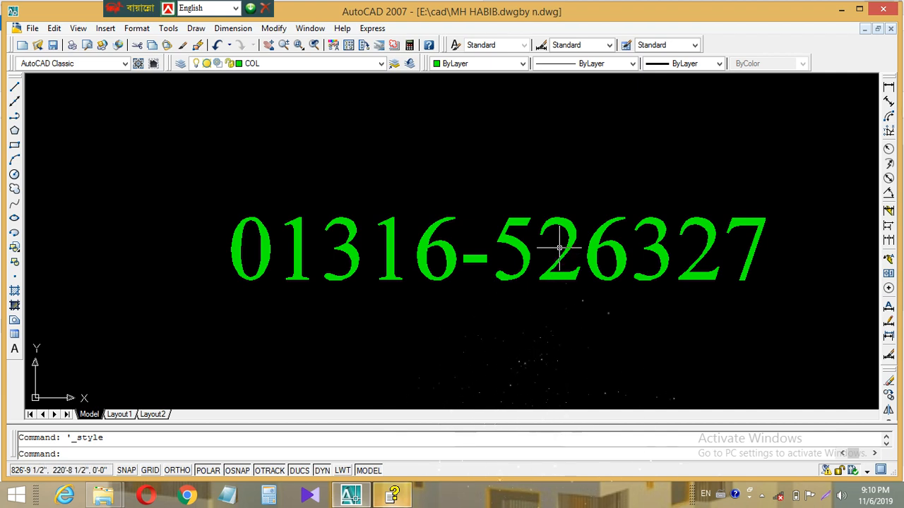
# Maximize the program window and return to the brick wall with the "Engineering Solution Tutorial" text above it
pyautogui.click(860, 10)
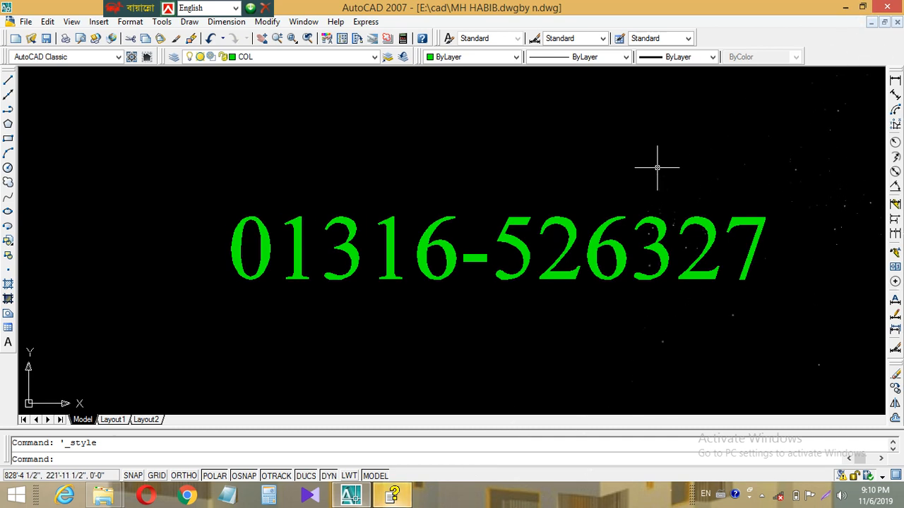
pyautogui.scroll(-6, 692, 303)
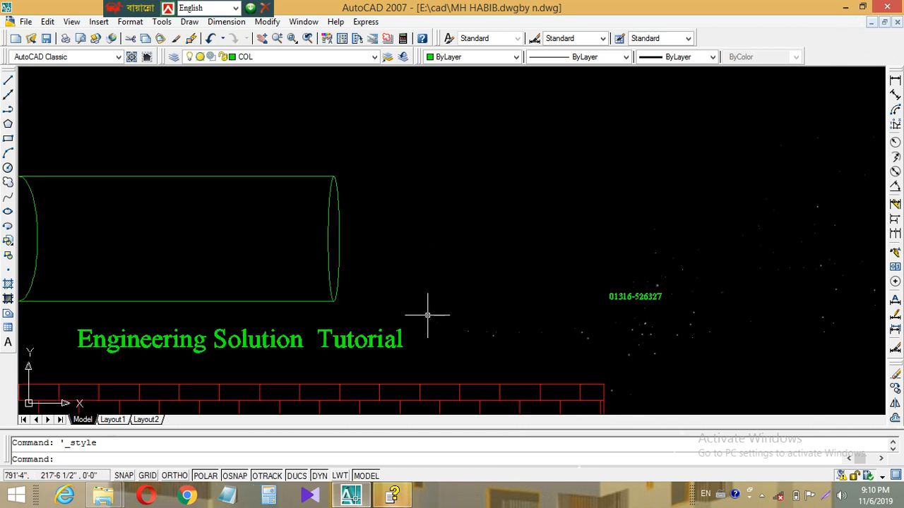
pyautogui.moveTo(427, 313)
pyautogui.mouseDown(button='middle')
pyautogui.moveTo(649, 214)
pyautogui.moveTo(665, 190)
pyautogui.mouseUp(button='middle')
pyautogui.moveTo(545, 369); pyautogui.dragTo(574, 278, button='middle')
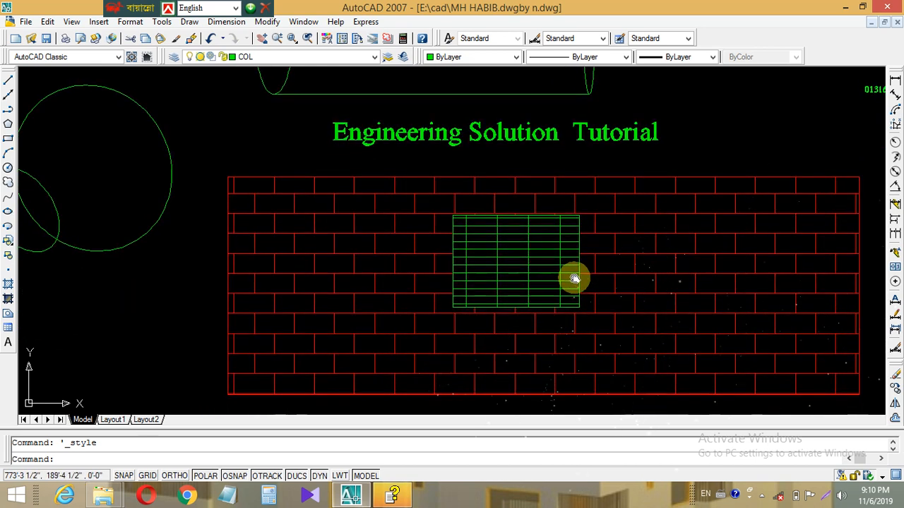